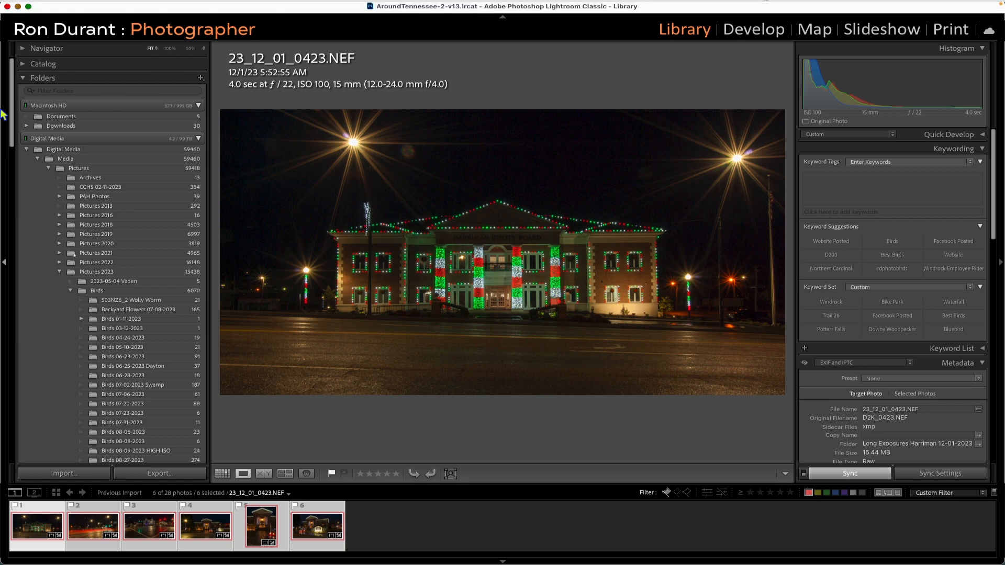
Review the remaining night photos one after another, from 23_12_01_0426.NEF to 23_12_01_0433.NEF
{"action": "left_click", "coordinate": [105, 523]}
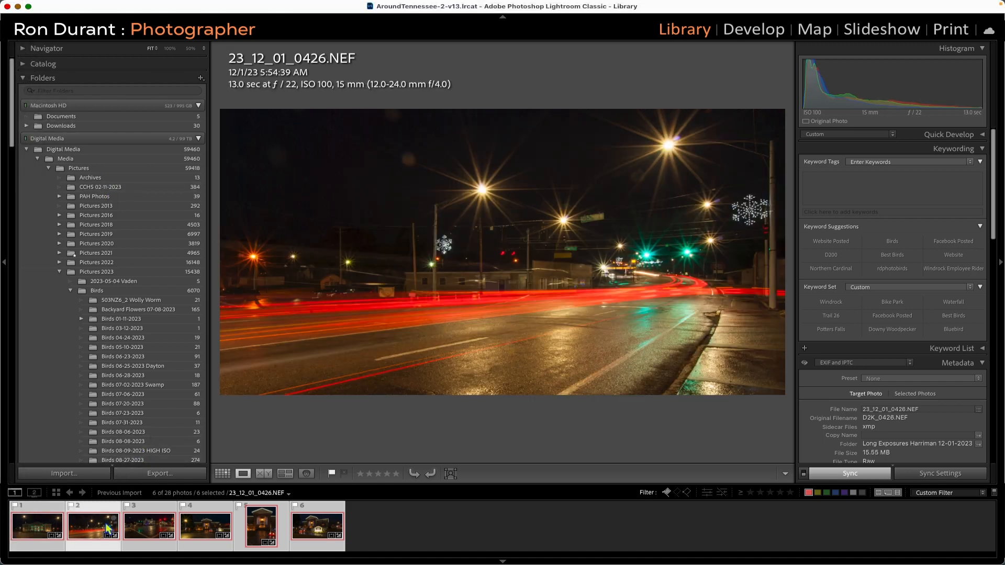
{"action": "left_click", "coordinate": [152, 528]}
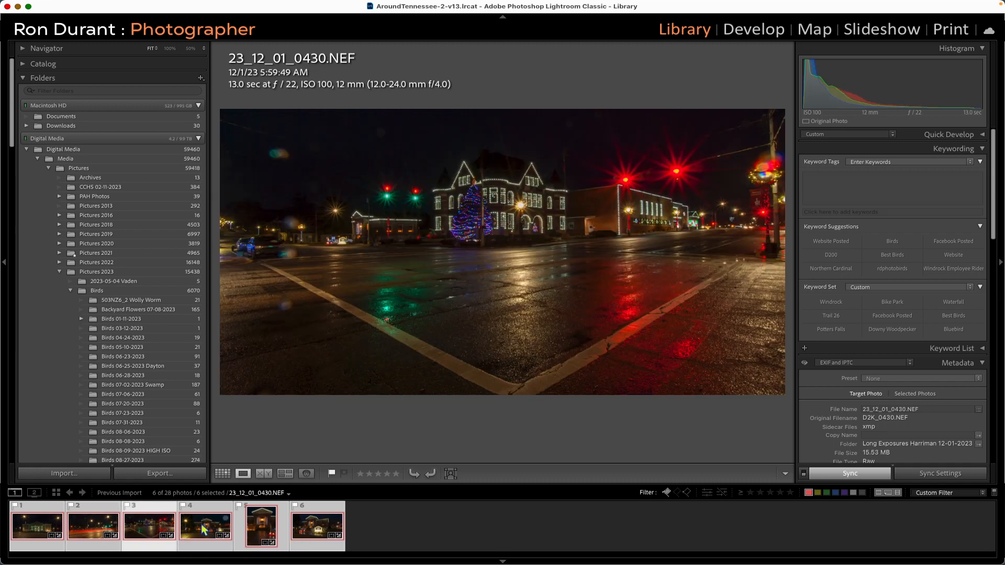
{"action": "left_click", "coordinate": [201, 524]}
{"action": "left_click", "coordinate": [262, 524]}
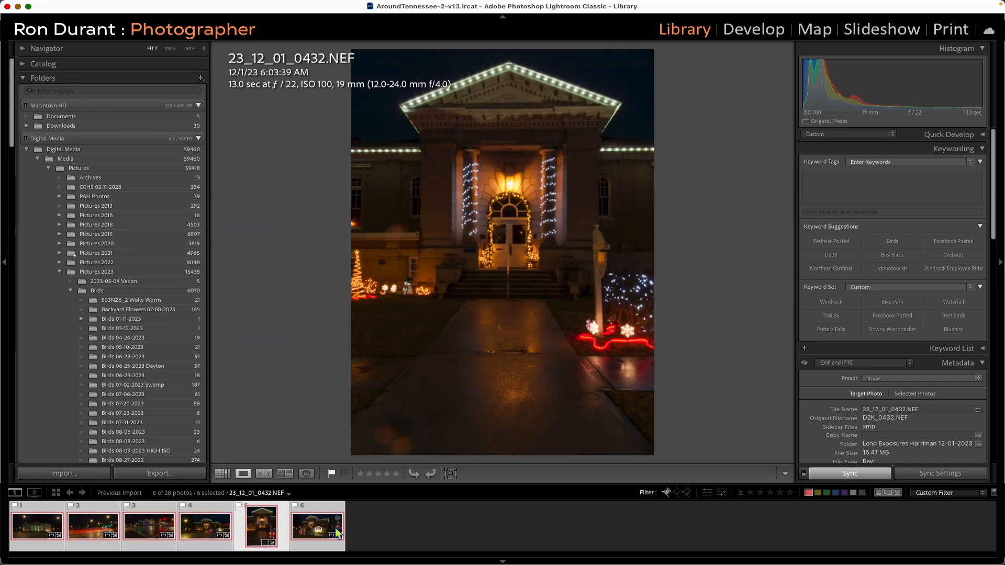
{"action": "left_click", "coordinate": [317, 524]}
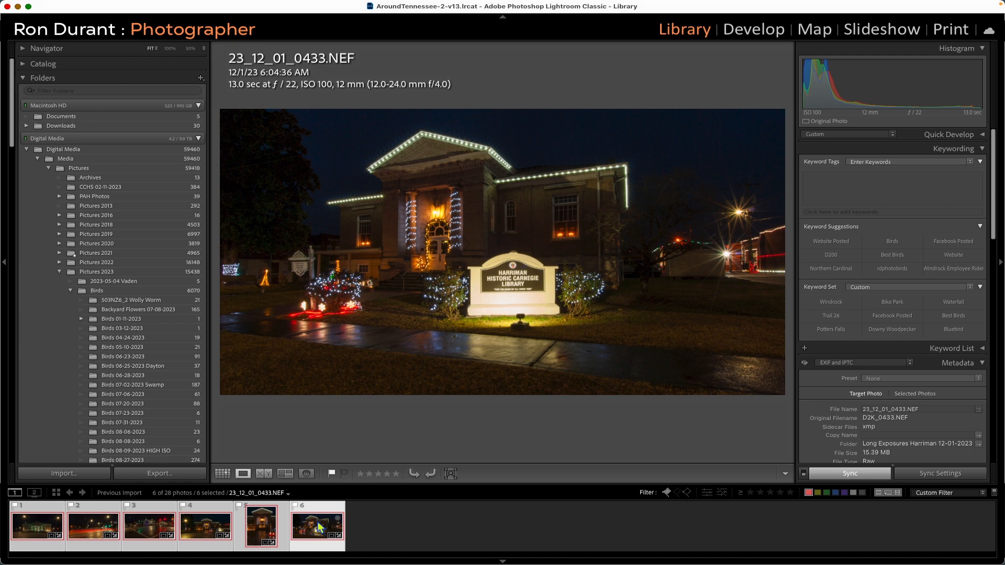
Minimize Lightroom Classic and switch to the video project in Adobe Premiere Elements
{"action": "left_click", "coordinate": [17, 7]}
{"action": "mouse_move", "coordinate": [5, 371]}
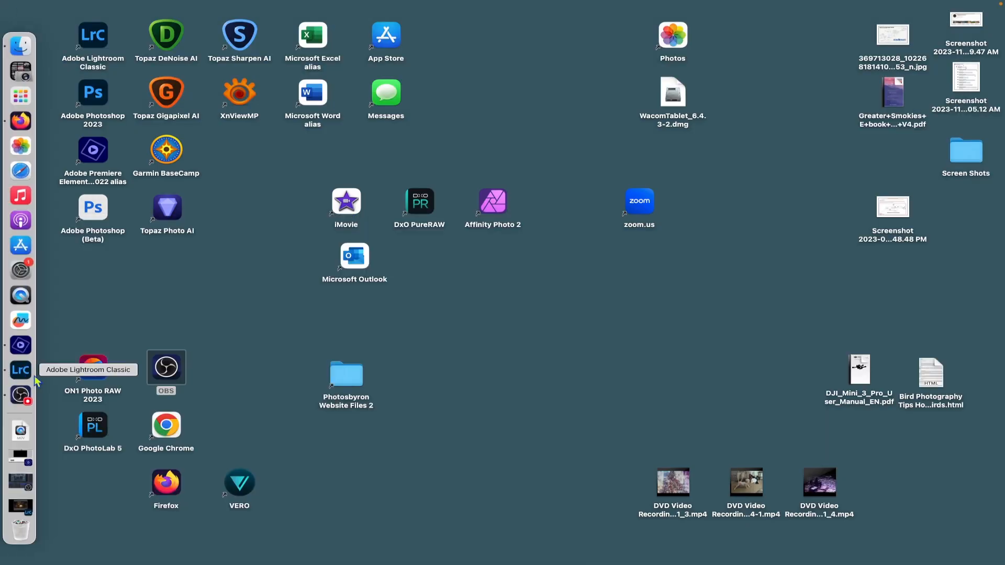
{"action": "left_click", "coordinate": [21, 345]}
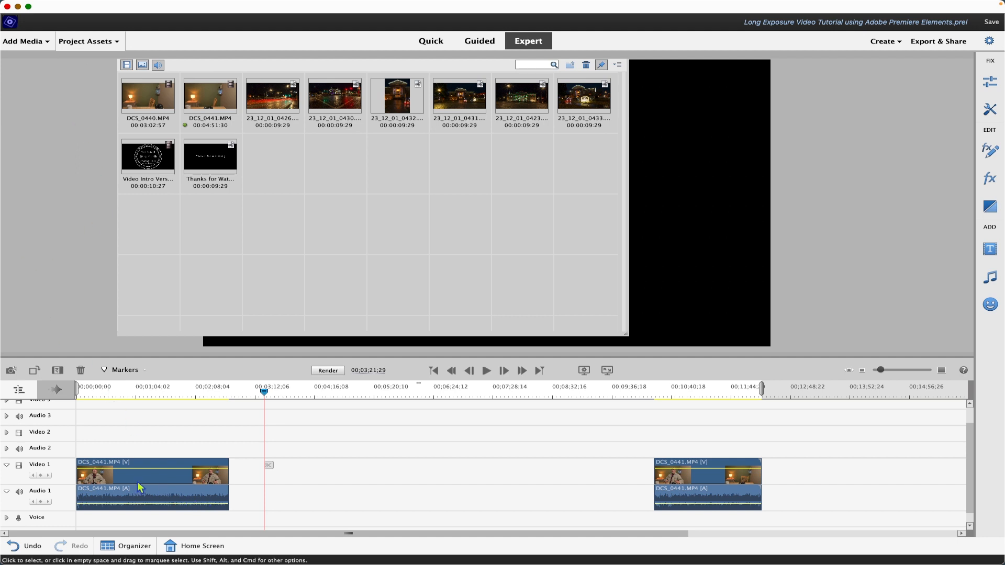
Play the opening DCS_0441.MP4 clip from about 00;00;44 to about 00;00;58, with the project assets hidden
{"action": "left_click_drag", "start_coordinate": [264, 391], "coordinate": [122, 423]}
{"action": "key", "text": "XF86AudioLowerVolume"}
{"action": "key", "text": "XF86AudioLowerVolume"}
{"action": "key", "text": "XF86AudioLowerVolume"}
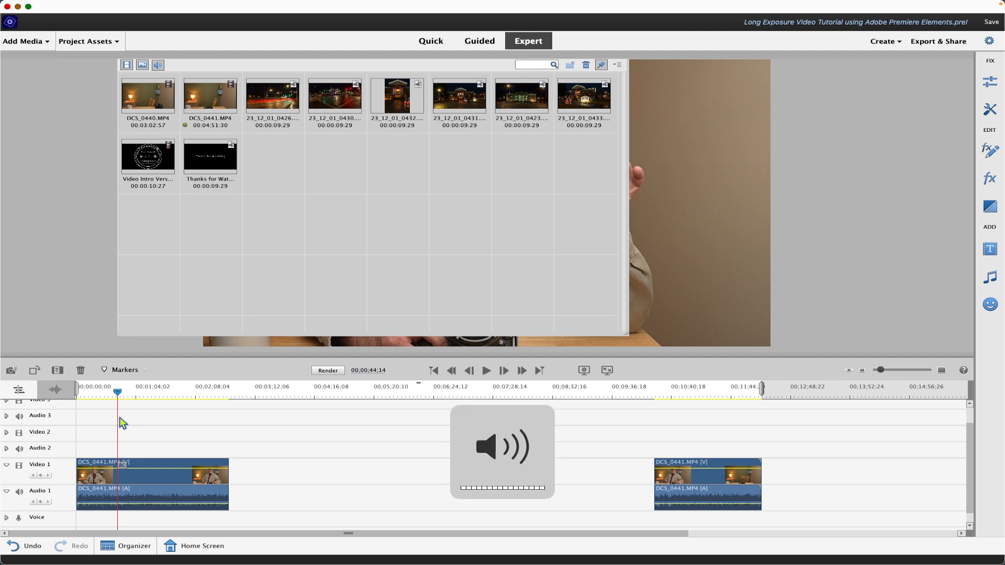
{"action": "left_click", "coordinate": [486, 370]}
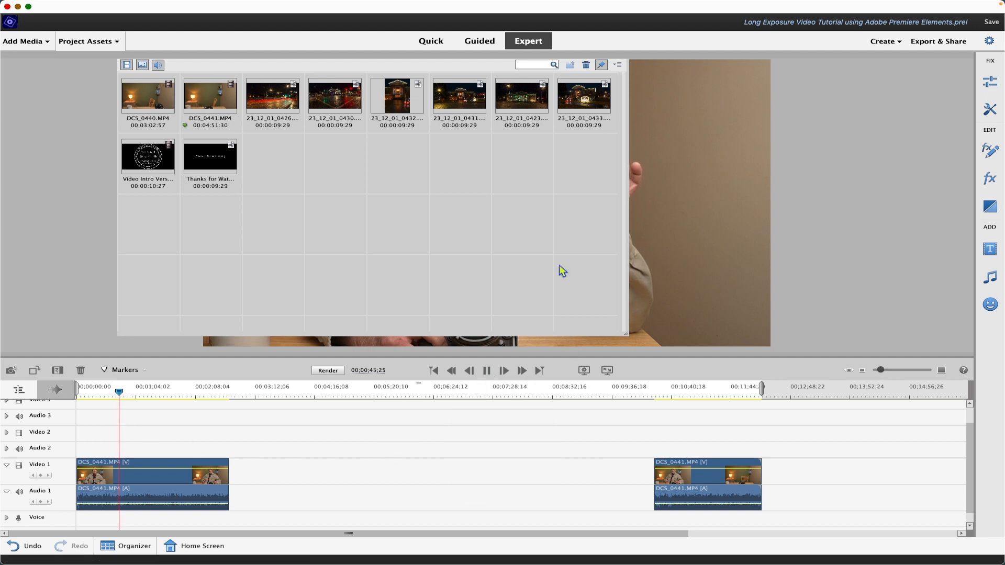
{"action": "left_click", "coordinate": [116, 41]}
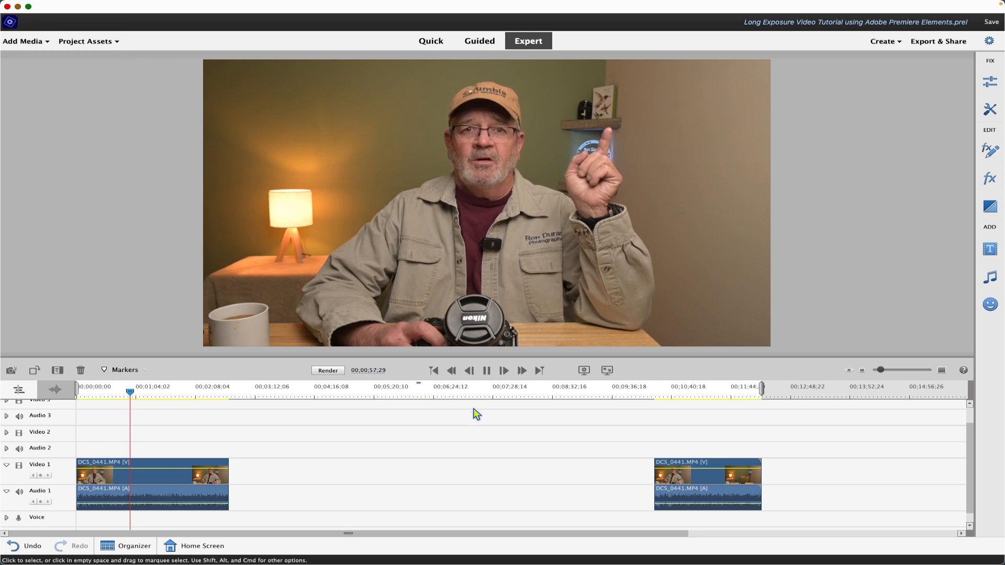
{"action": "left_click", "coordinate": [488, 369]}
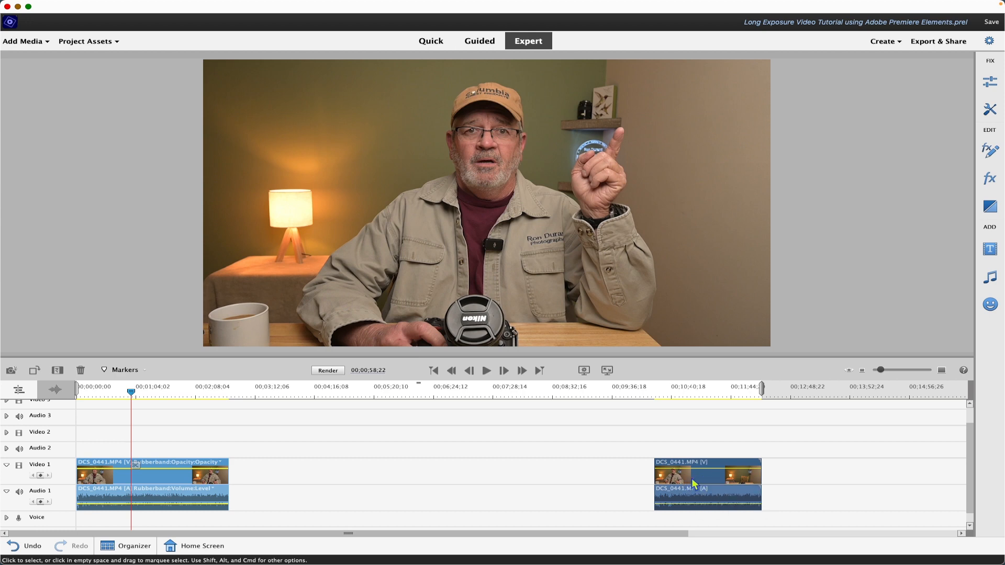
Place all six 23_12_01 night photos from the project assets on the Video 1 track after the opening clip
{"action": "left_click", "coordinate": [713, 480]}
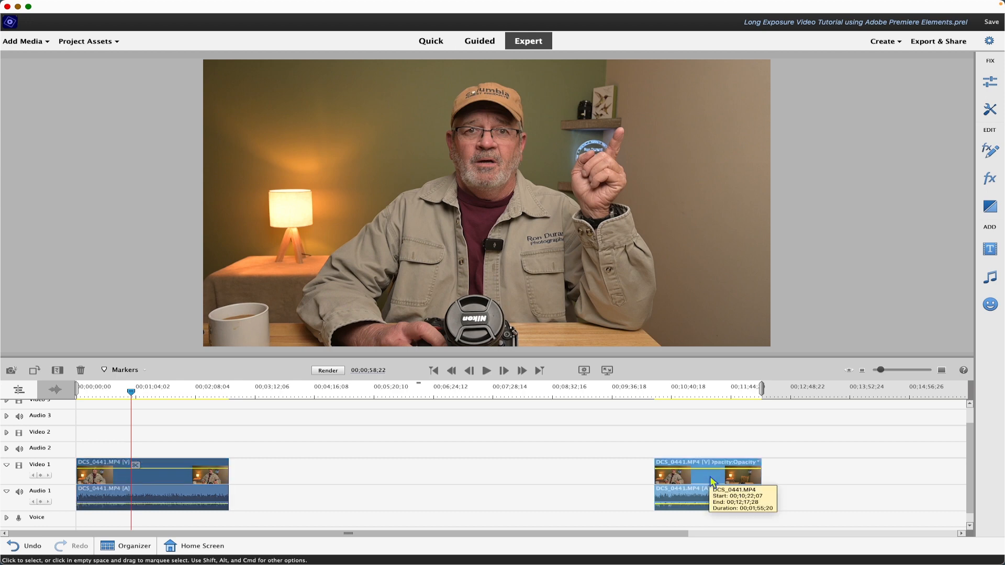
{"action": "left_click", "coordinate": [98, 43]}
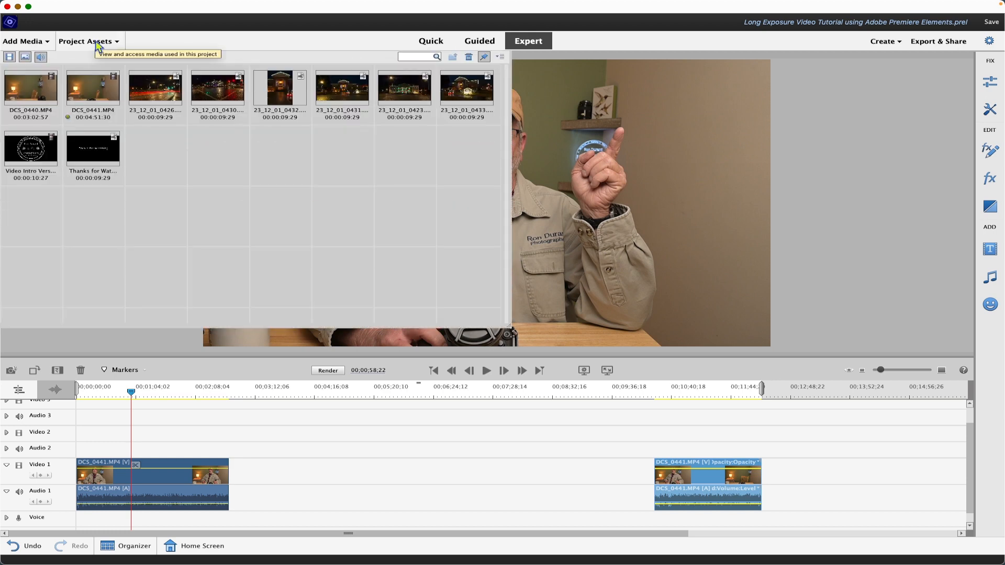
{"action": "left_click", "coordinate": [164, 96]}
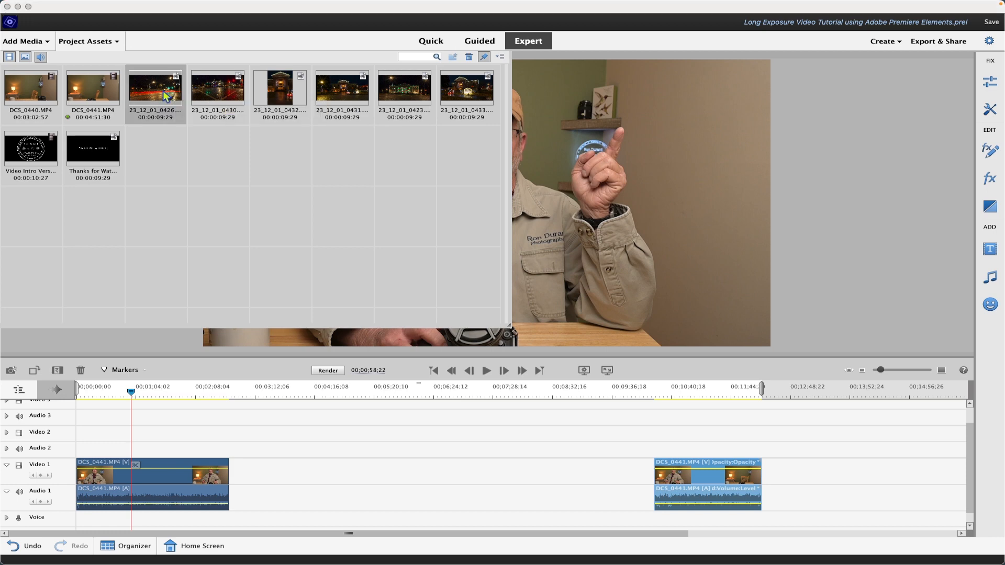
{"action": "left_click", "coordinate": [231, 97], "text": "super"}
{"action": "left_click", "coordinate": [278, 97], "text": "super"}
{"action": "left_click", "coordinate": [339, 100], "text": "super"}
{"action": "left_click", "coordinate": [405, 100], "text": "super"}
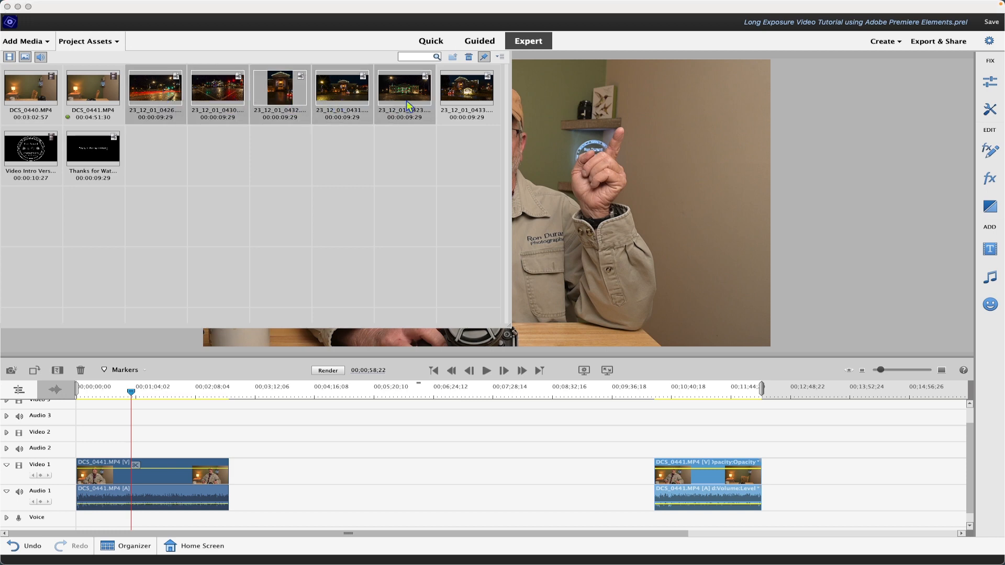
{"action": "left_click", "coordinate": [468, 100], "text": "super"}
{"action": "left_click_drag", "start_coordinate": [156, 100], "coordinate": [260, 471]}
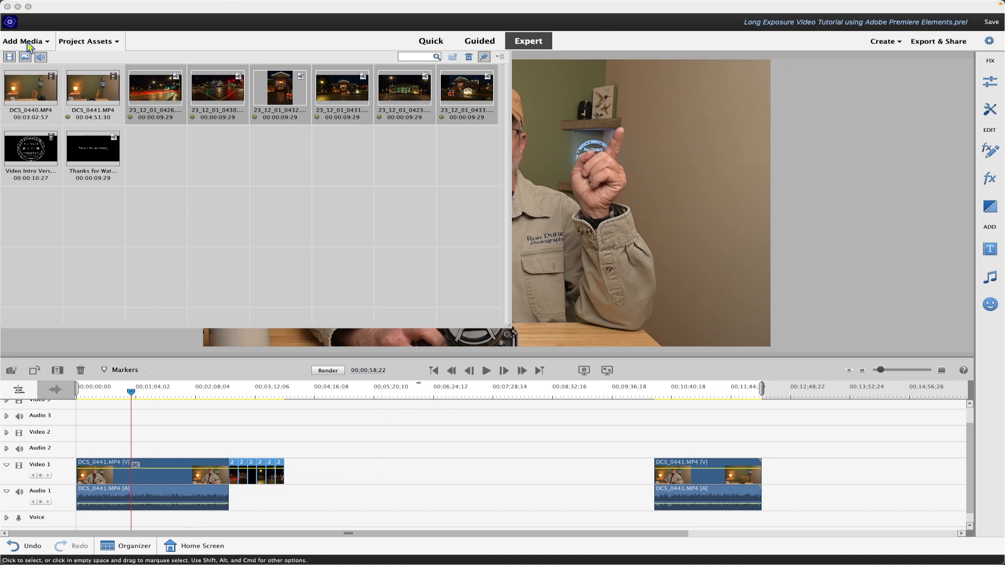
Set the default still image duration to 5 seconds in the general preferences
{"action": "mouse_move", "coordinate": [13, 2]}
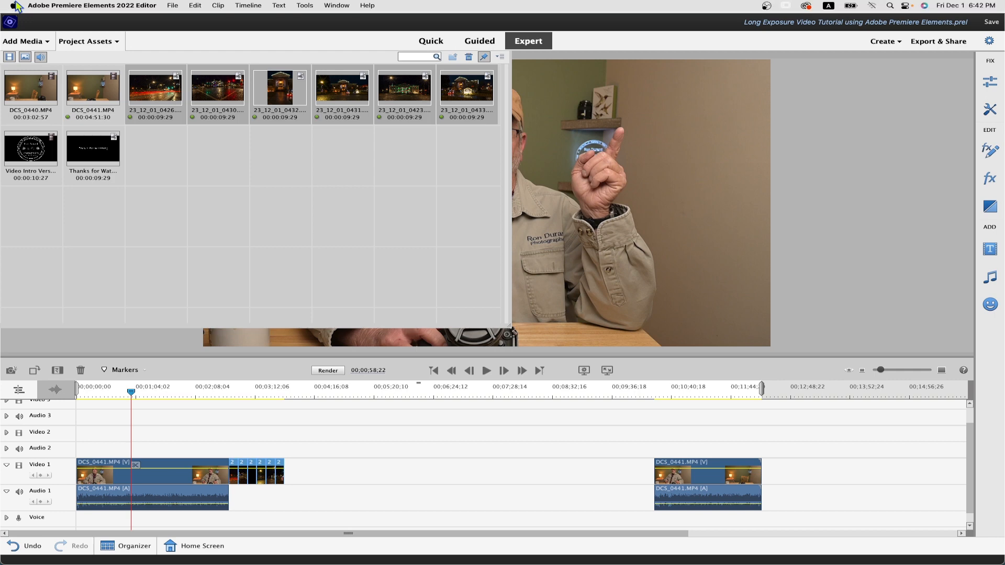
{"action": "left_click", "coordinate": [78, 6]}
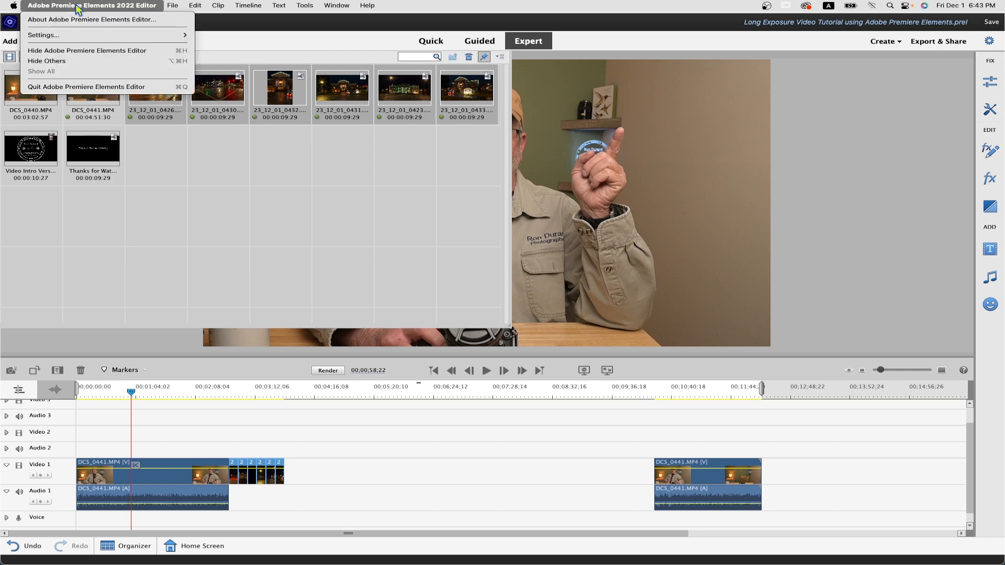
{"action": "mouse_move", "coordinate": [63, 36]}
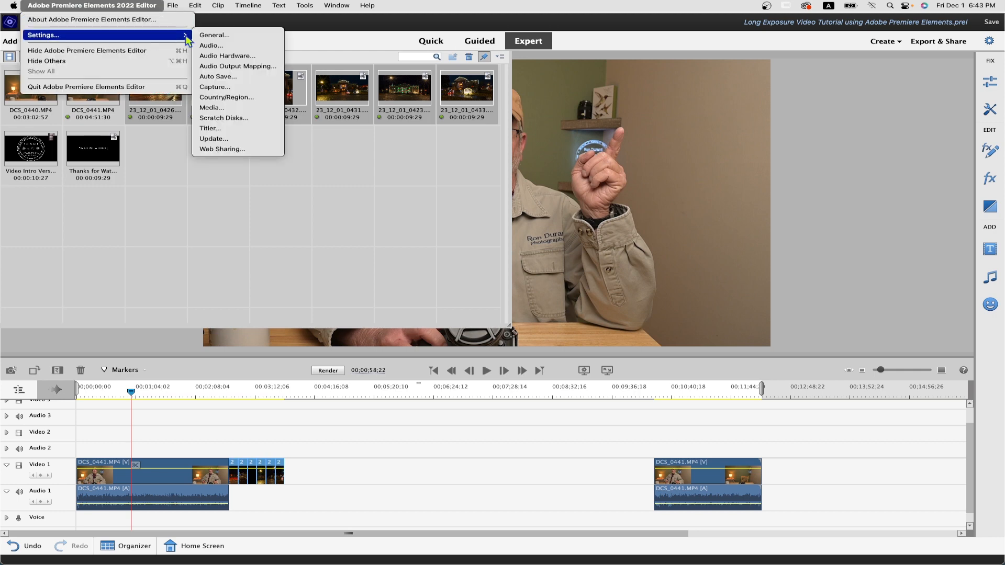
{"action": "left_click", "coordinate": [214, 35]}
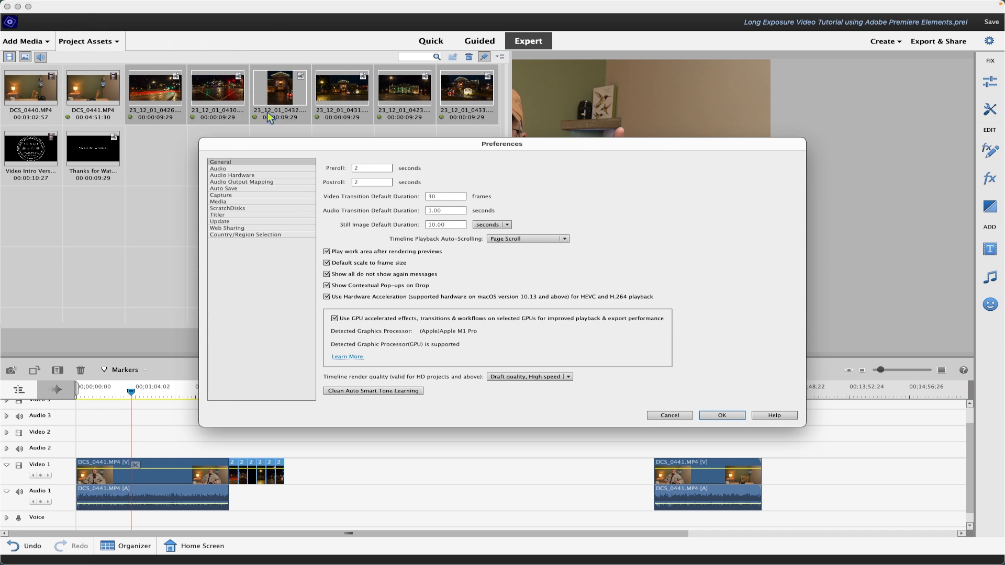
{"action": "double_click", "coordinate": [451, 225]}
{"action": "type", "text": "5"}
{"action": "left_click", "coordinate": [722, 416]}
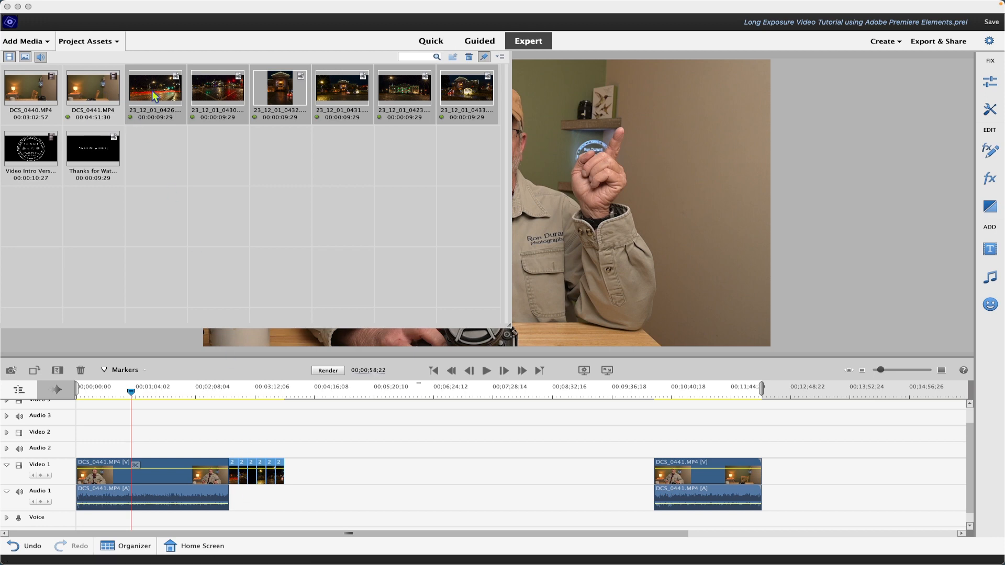
Undo the placement of the photos on the timeline and save the project
{"action": "key", "text": "super+z"}
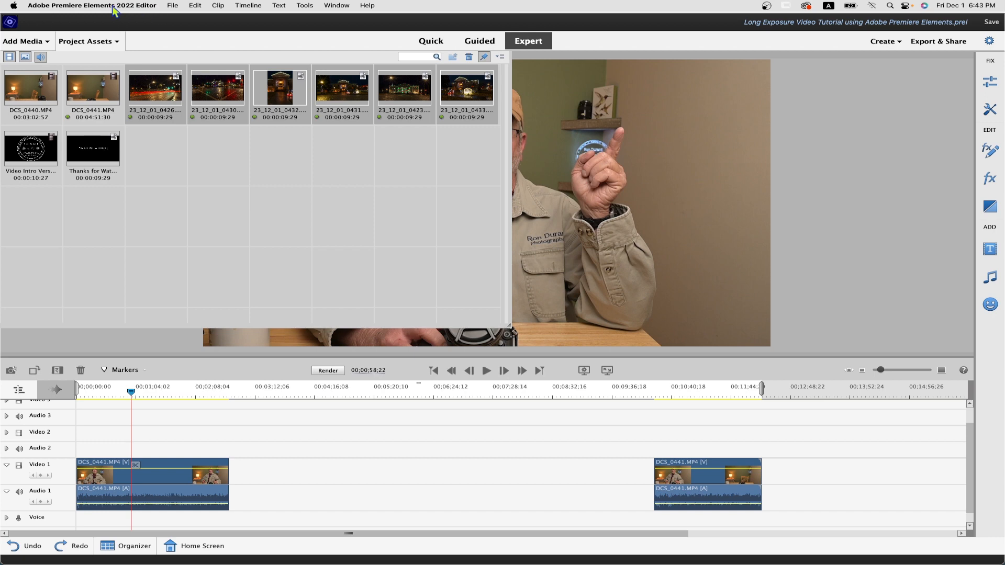
{"action": "left_click", "coordinate": [152, 6]}
{"action": "mouse_move", "coordinate": [171, 9]}
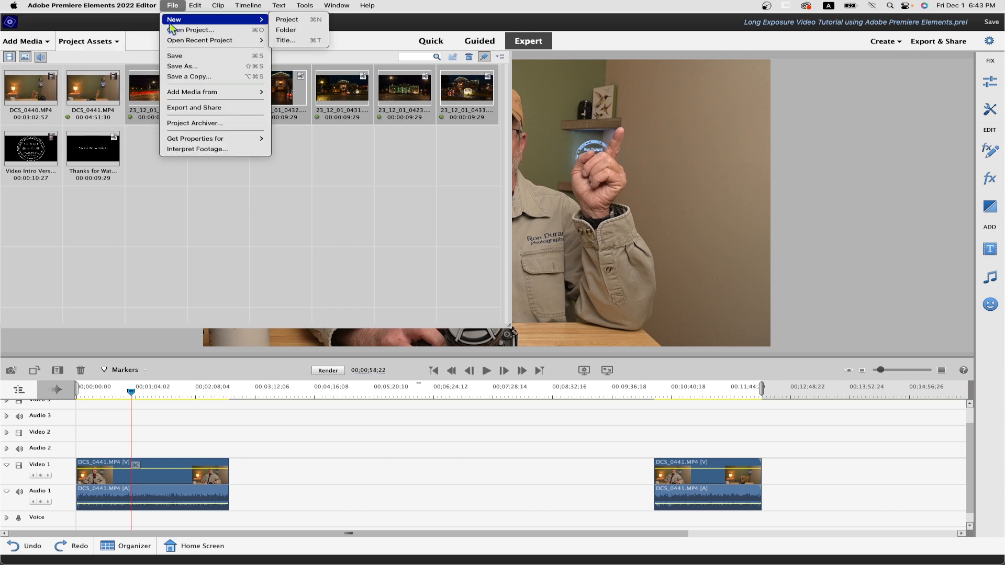
{"action": "left_click", "coordinate": [177, 55]}
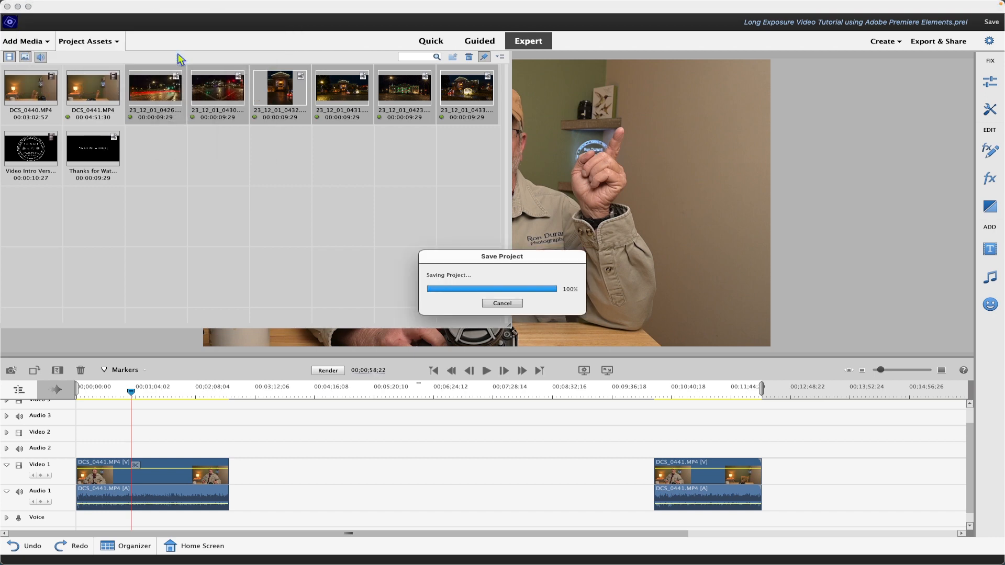
Quit Adobe Premiere Elements, relaunch it and start the Video Editor
{"action": "left_click", "coordinate": [103, 5]}
{"action": "left_click", "coordinate": [96, 87]}
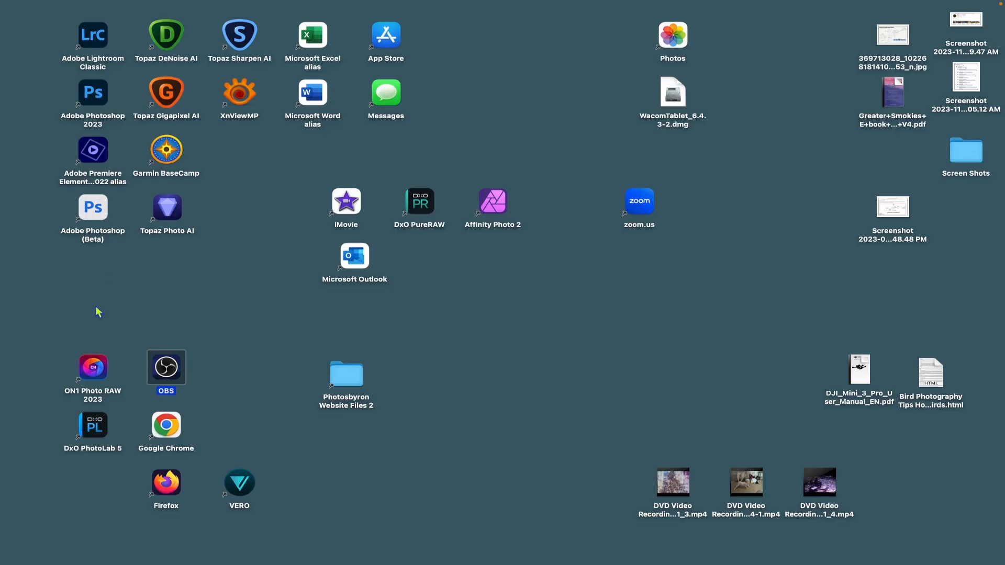
{"action": "double_click", "coordinate": [100, 154]}
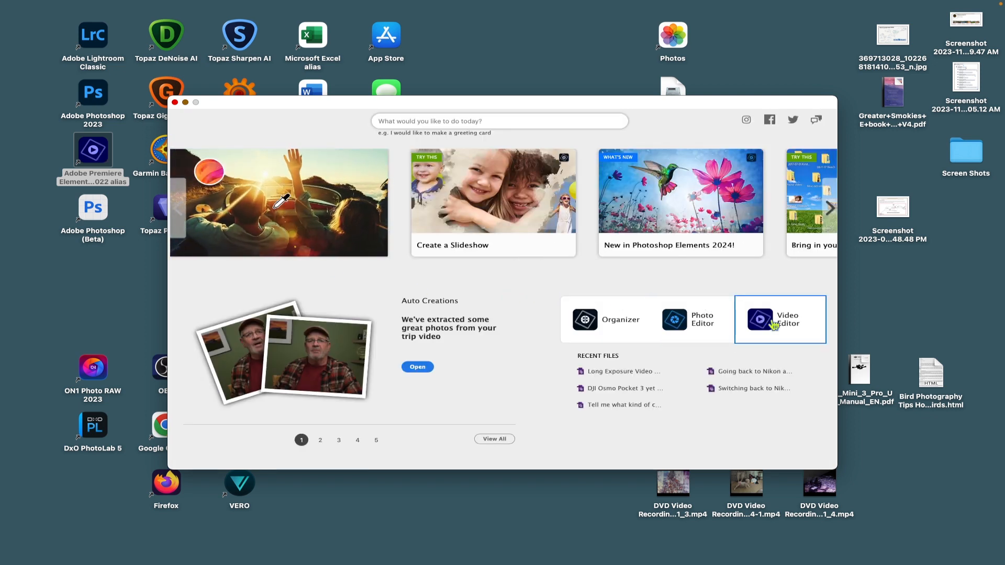
{"action": "left_click", "coordinate": [781, 327]}
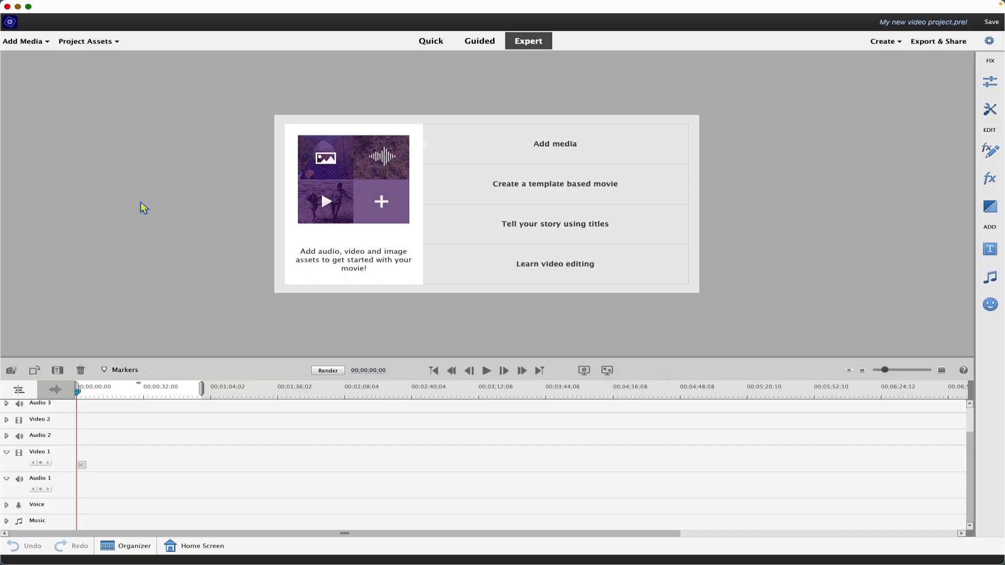
Reopen the recent project "Long Exposure Video Tutorial using Adobe Premiere Elements"
{"action": "left_click", "coordinate": [172, 5]}
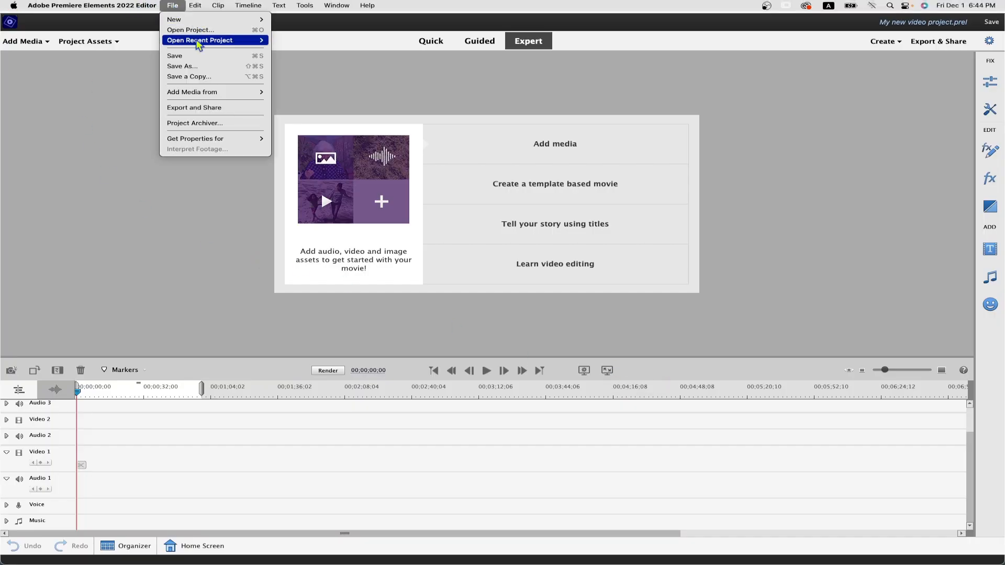
{"action": "mouse_move", "coordinate": [198, 42]}
{"action": "left_click", "coordinate": [295, 41]}
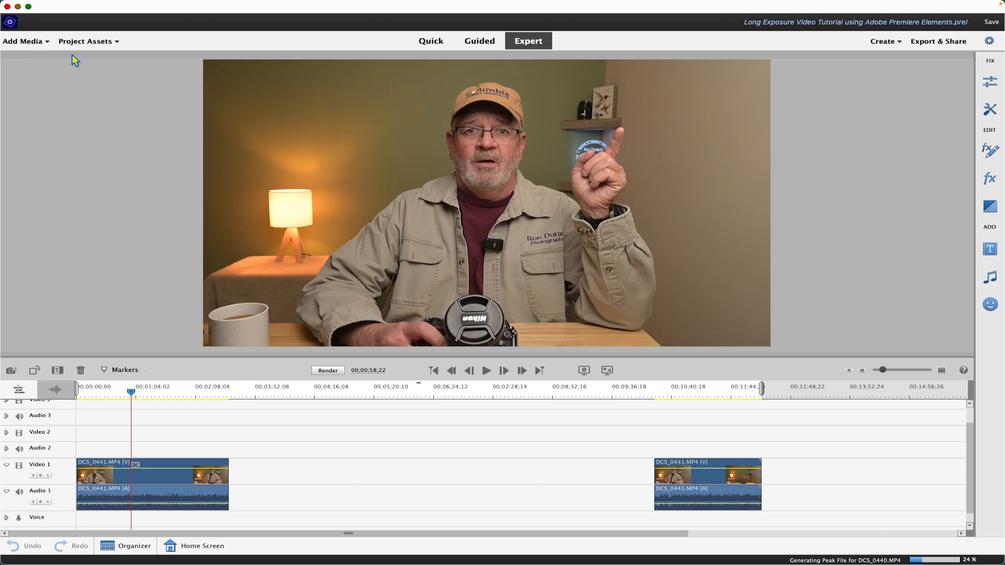
Add the six night photos, 23_12_01_0423 through 23_12_01_0433, to Video 1 right after the opening clip
{"action": "left_click", "coordinate": [74, 45]}
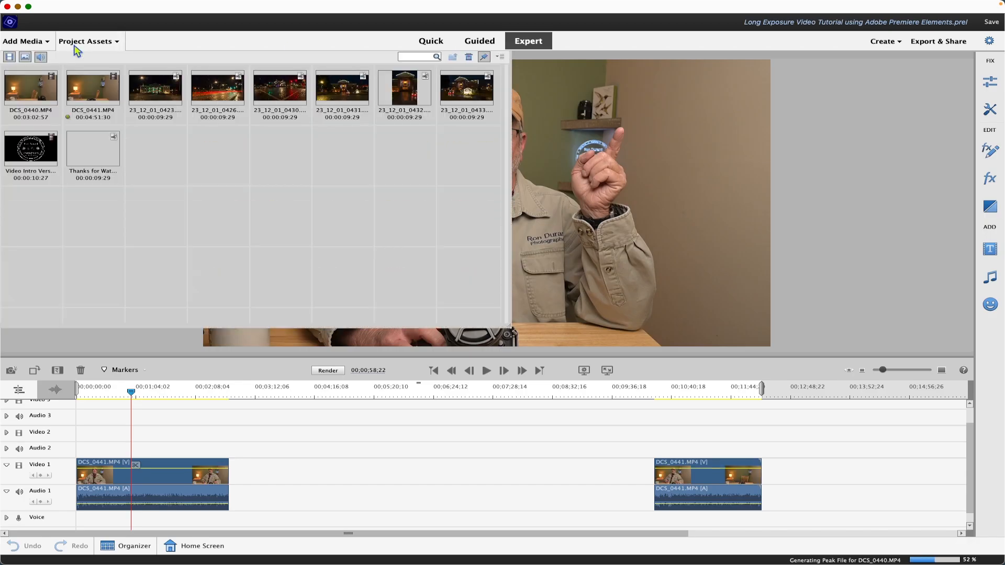
{"action": "left_click", "coordinate": [153, 90]}
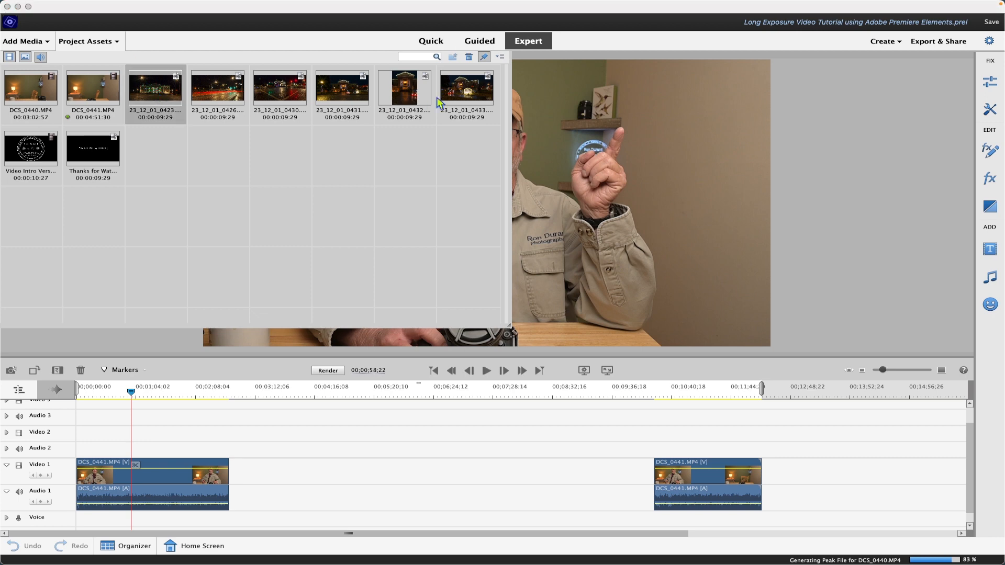
{"action": "left_click", "coordinate": [460, 93], "text": "shift"}
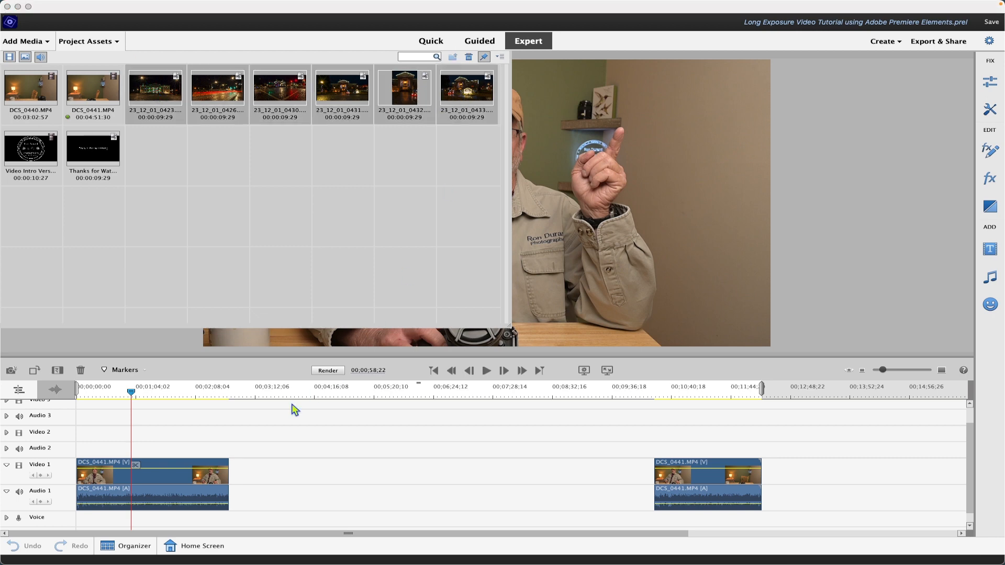
{"action": "left_click_drag", "start_coordinate": [158, 92], "coordinate": [264, 479]}
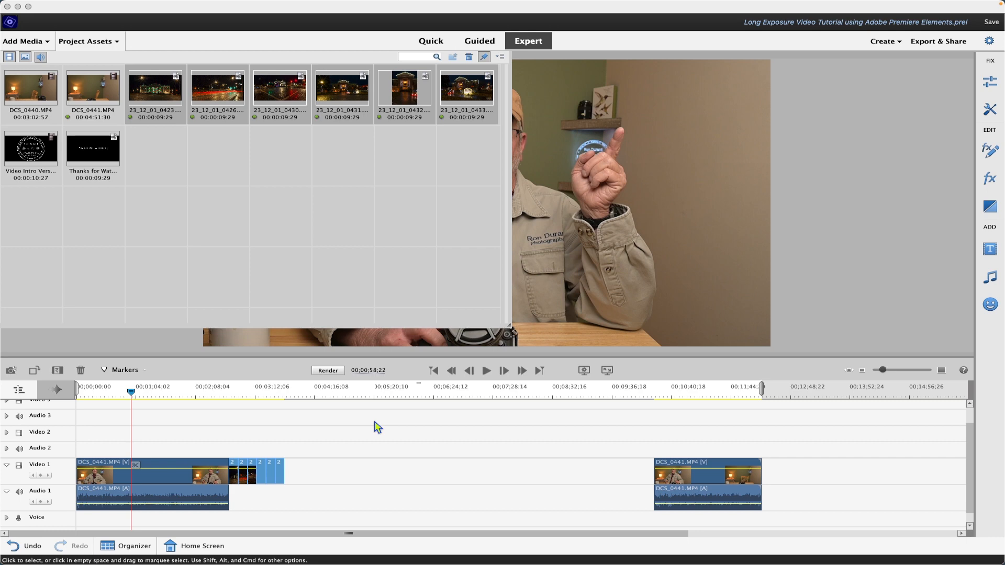
{"action": "left_click", "coordinate": [227, 475]}
{"action": "right_click", "coordinate": [234, 478]}
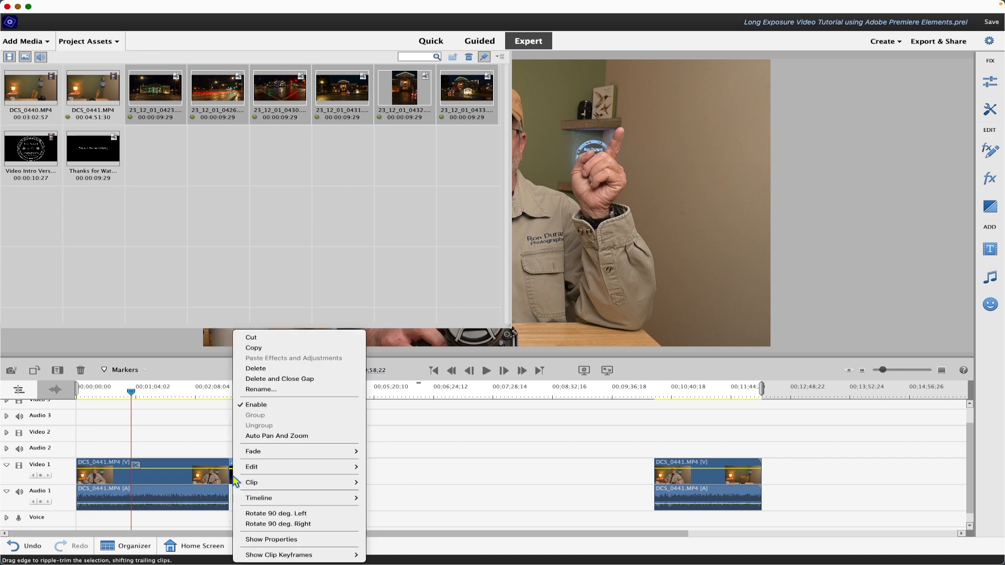
{"action": "mouse_move", "coordinate": [261, 486]}
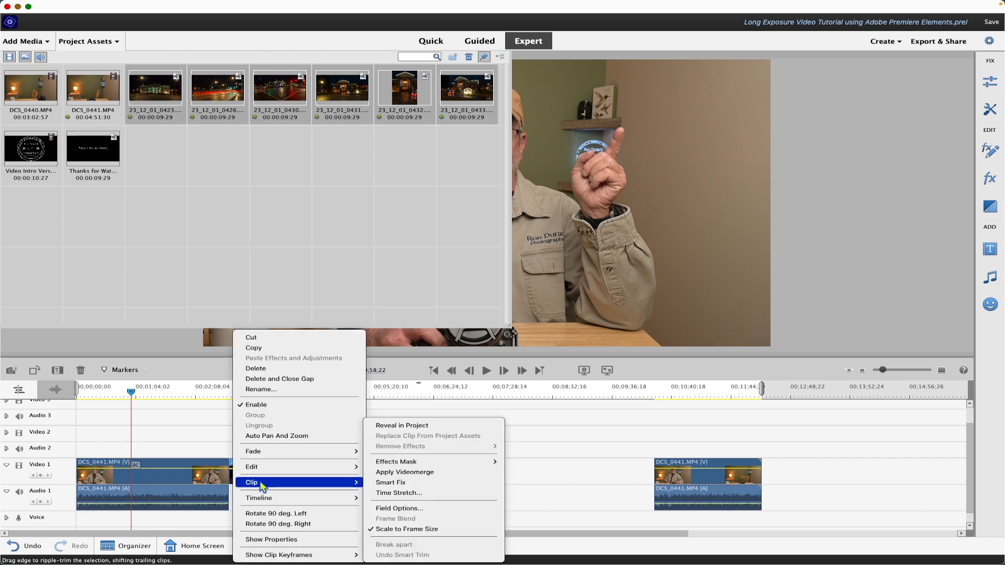
{"action": "left_click", "coordinate": [403, 495]}
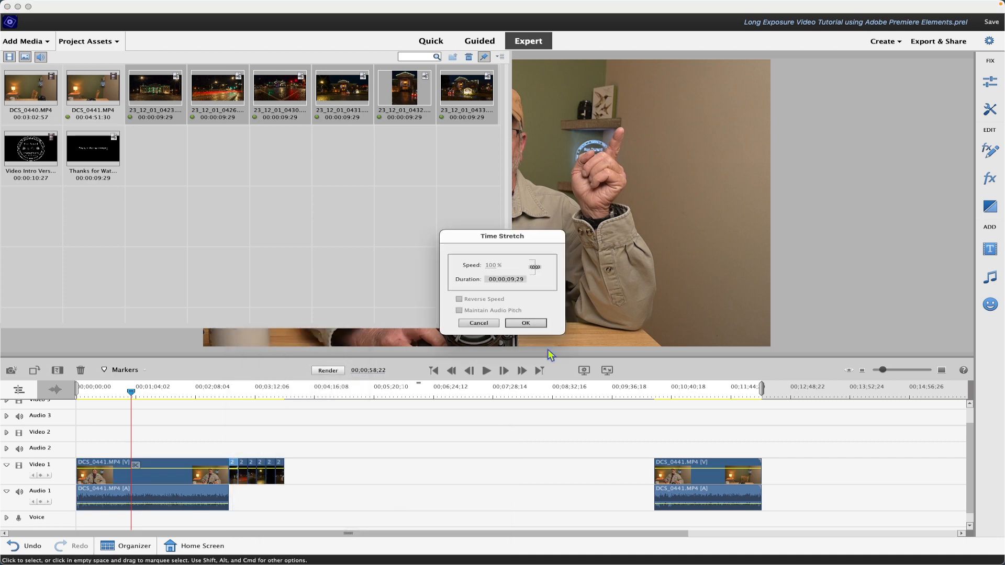
{"action": "left_click", "coordinate": [482, 323]}
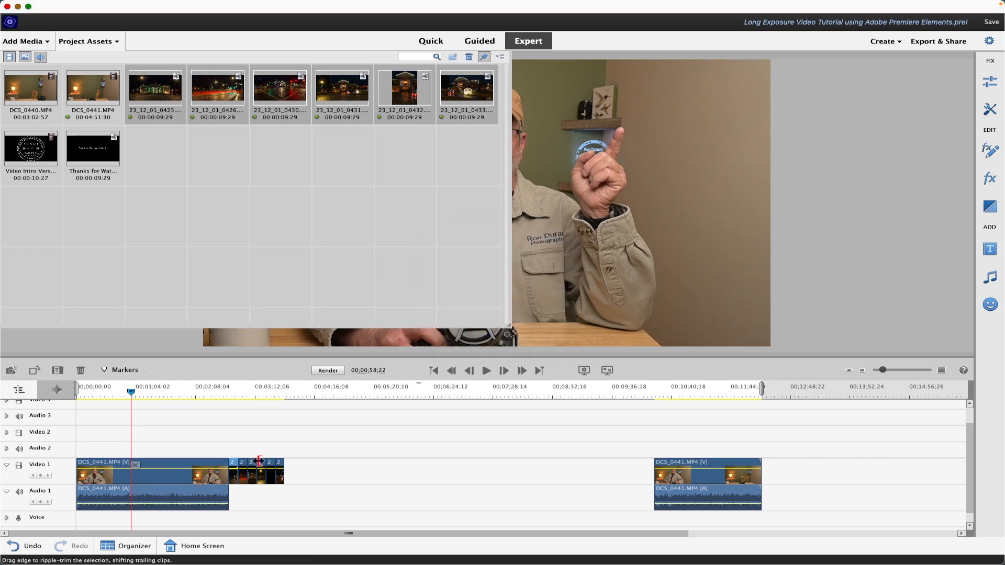
Delete the six night photos from Video 1 and remove them from the project assets
{"action": "left_click_drag", "start_coordinate": [234, 451], "coordinate": [316, 497]}
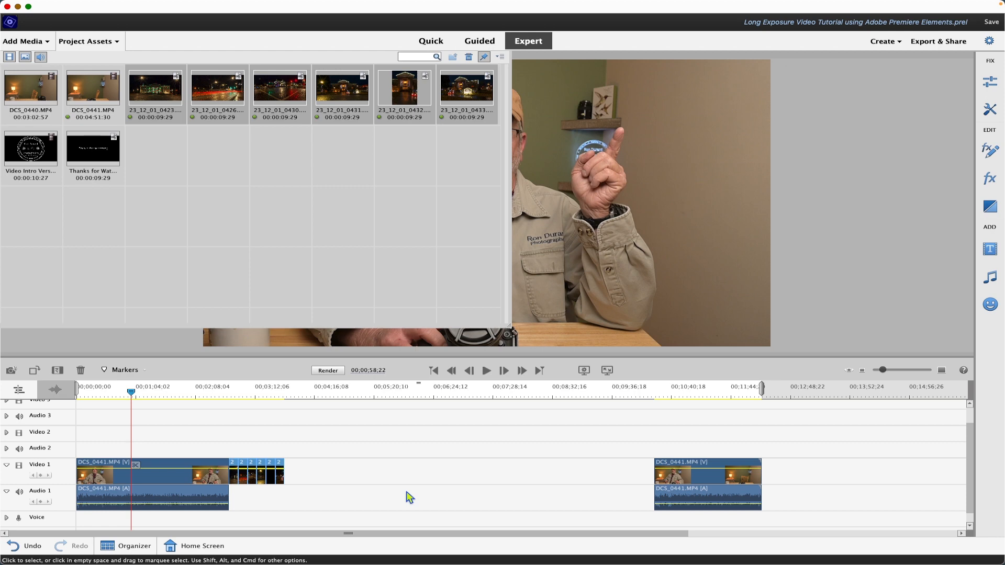
{"action": "right_click", "coordinate": [251, 474]}
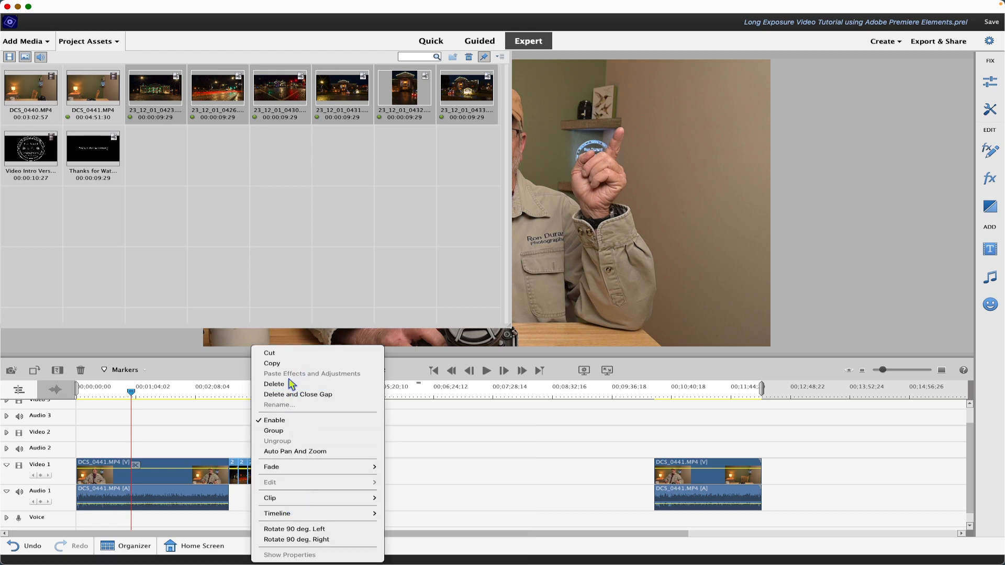
{"action": "left_click", "coordinate": [274, 384]}
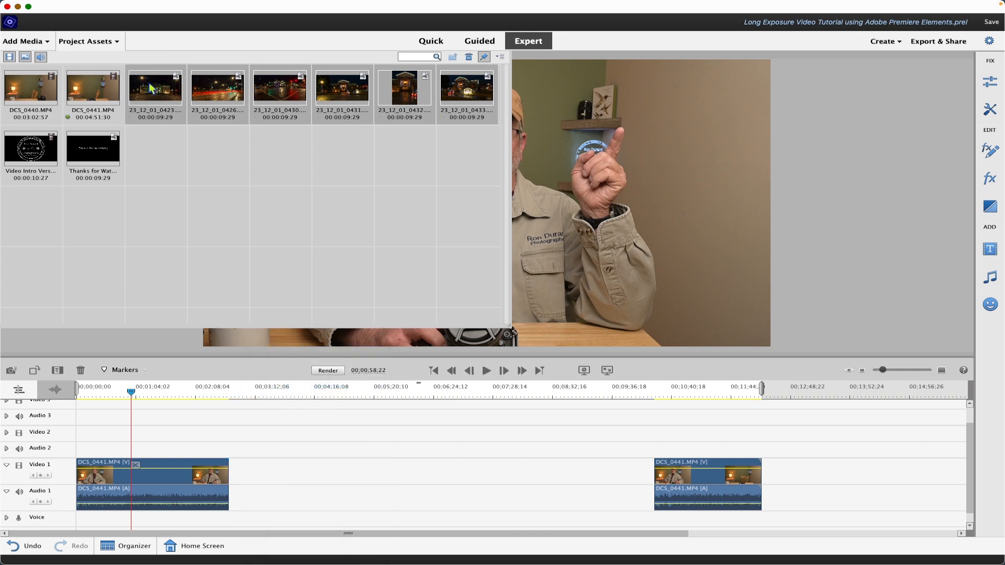
{"action": "right_click", "coordinate": [158, 102]}
{"action": "left_click", "coordinate": [169, 104]}
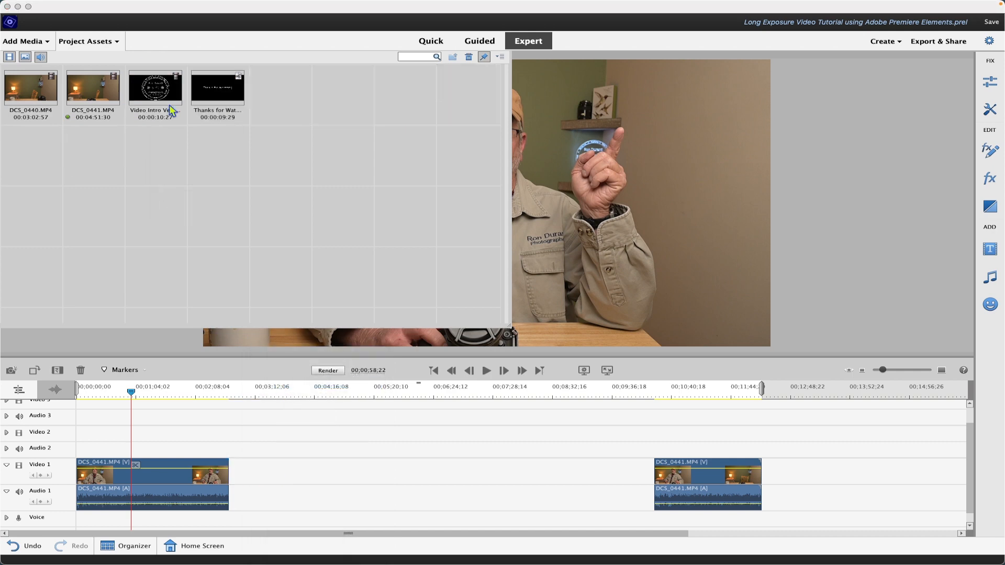
Start importing media from files and folders and browse to the Media folder on the Digital Media network volume
{"action": "left_click", "coordinate": [31, 42]}
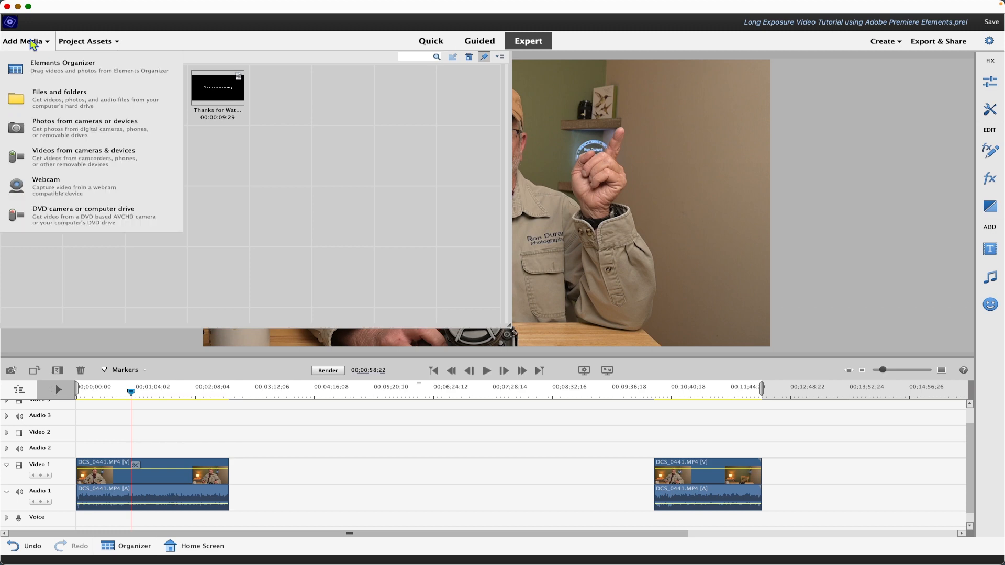
{"action": "left_click", "coordinate": [55, 106]}
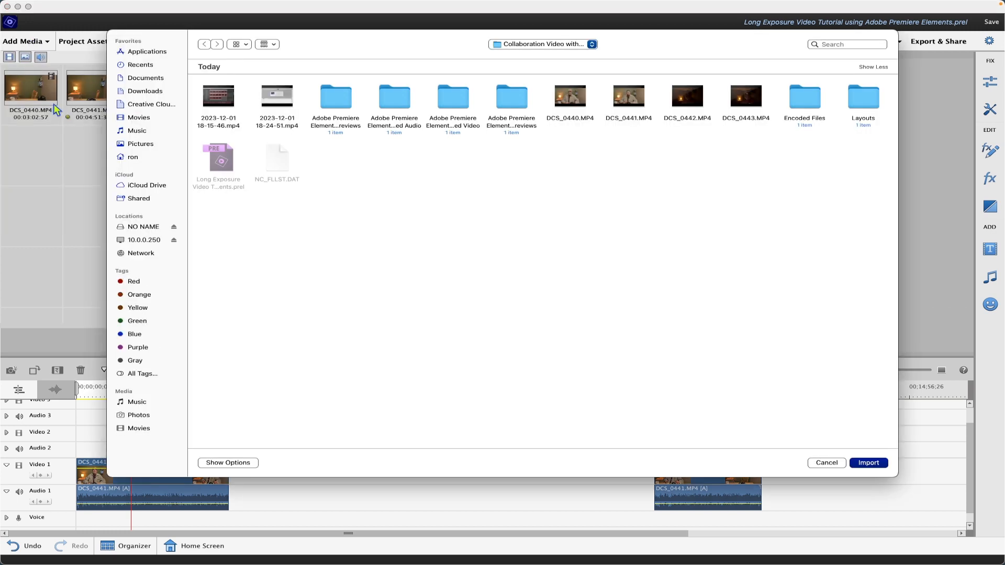
{"action": "left_click", "coordinate": [550, 45]}
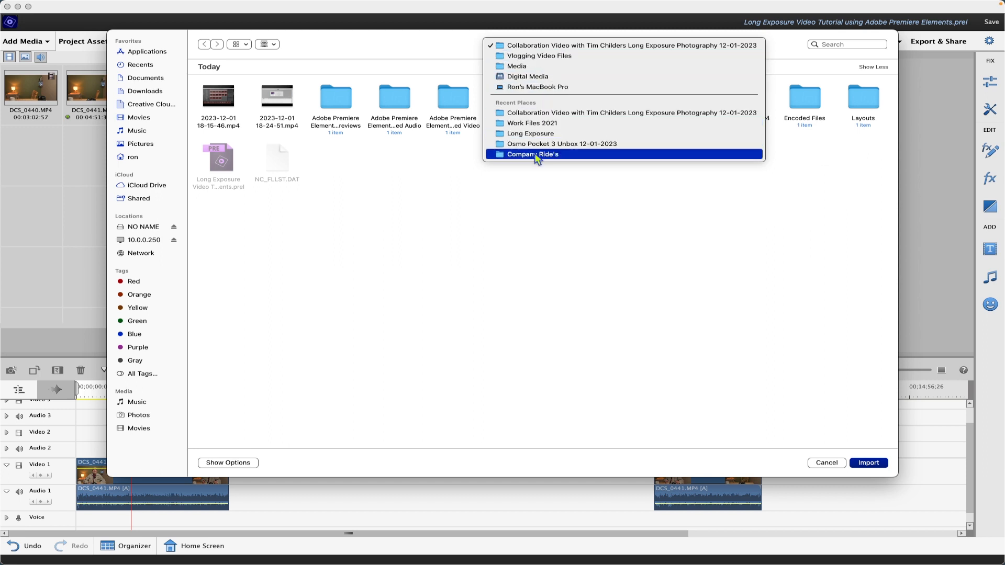
{"action": "left_click", "coordinate": [144, 244]}
{"action": "left_click", "coordinate": [144, 242]}
{"action": "double_click", "coordinate": [219, 116]}
{"action": "double_click", "coordinate": [267, 104]}
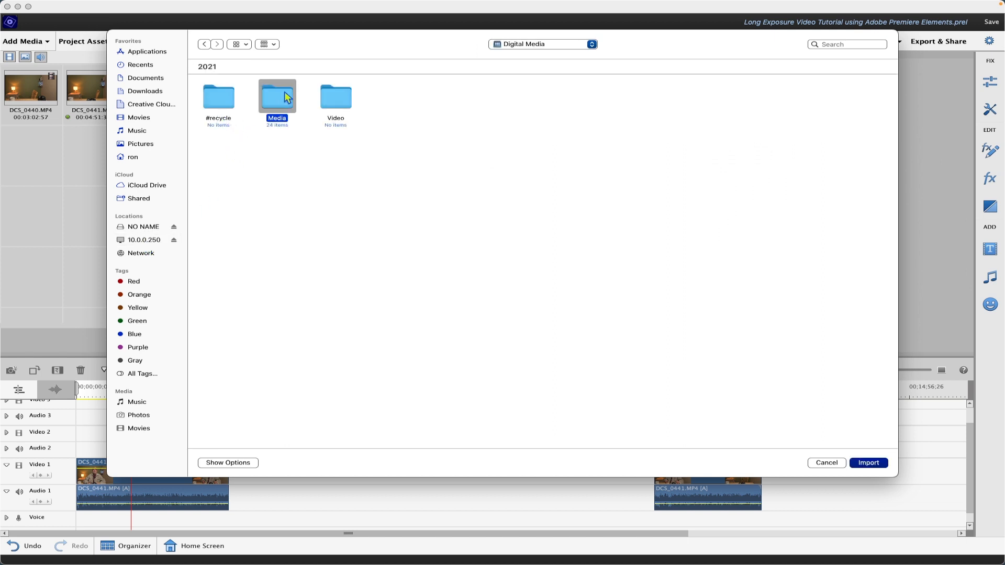
Open the Pictures folder and its Pictures 2022 subfolder
{"action": "scroll", "coordinate": [374, 236], "scroll_direction": "down", "scroll_amount": 5}
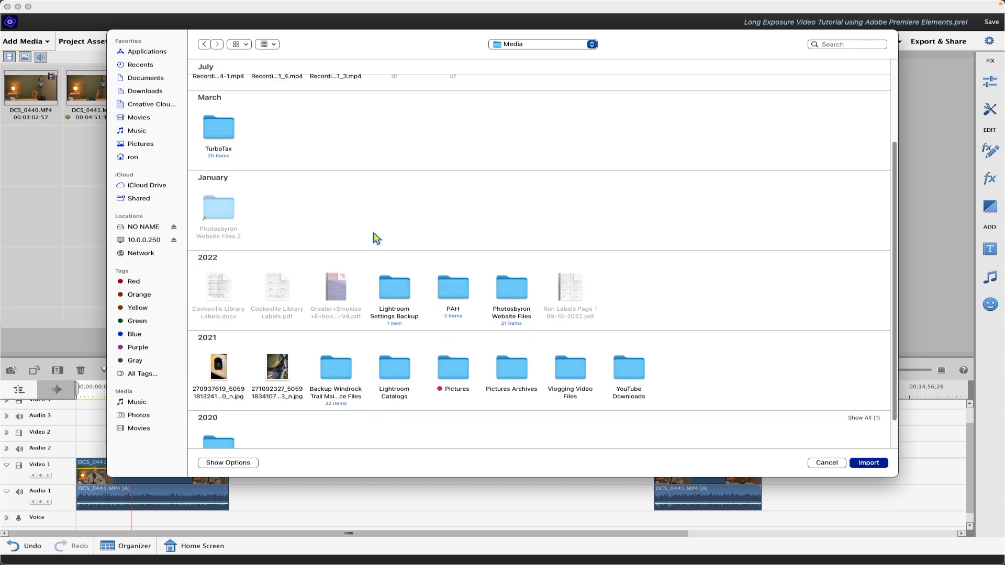
{"action": "left_click", "coordinate": [446, 376]}
{"action": "double_click", "coordinate": [446, 375]}
{"action": "scroll", "coordinate": [444, 293], "scroll_direction": "down", "scroll_amount": 10}
{"action": "scroll", "coordinate": [446, 282], "scroll_direction": "down", "scroll_amount": 3}
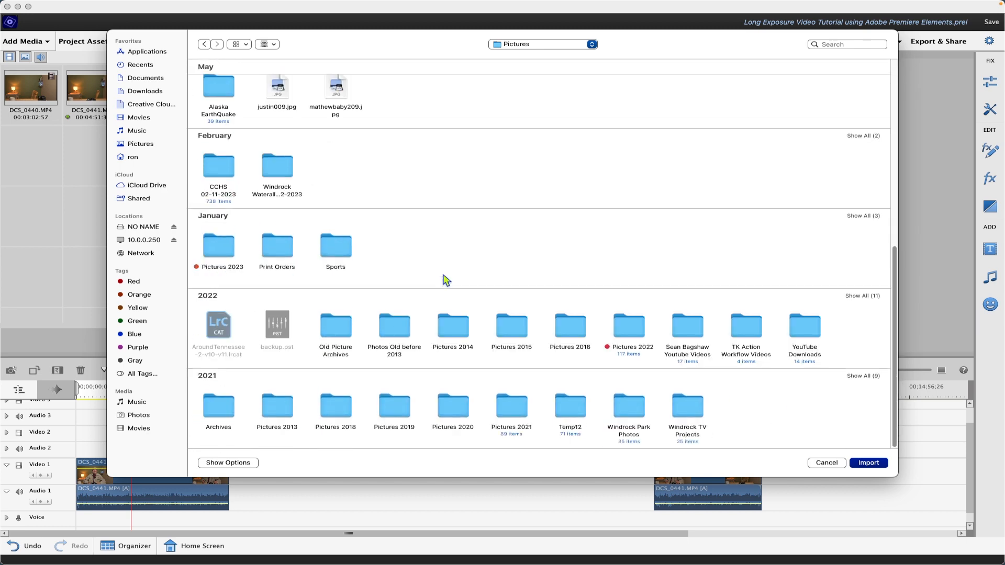
{"action": "double_click", "coordinate": [630, 327]}
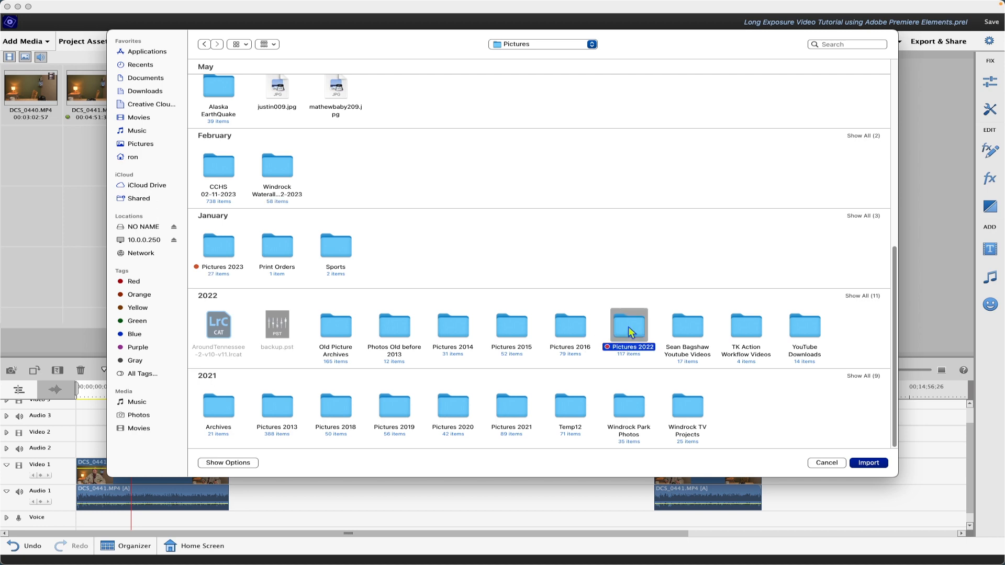
Import the six photos 23_12_01_0423 through 23_12_01_0433 from the Long Exposure folder inside Facebook
{"action": "scroll", "coordinate": [503, 299], "scroll_direction": "down", "scroll_amount": 5}
{"action": "scroll", "coordinate": [504, 306], "scroll_direction": "down", "scroll_amount": 1}
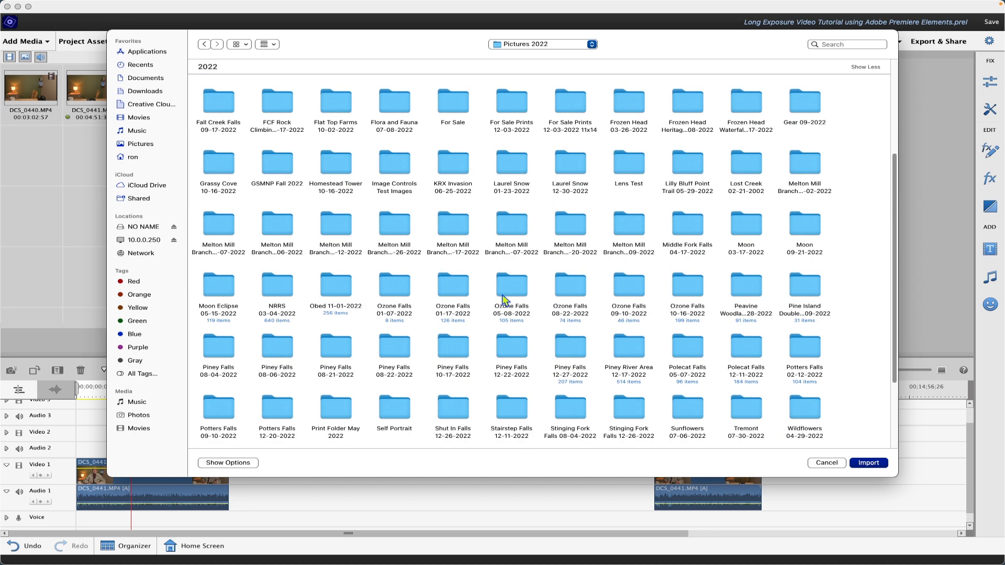
{"action": "scroll", "coordinate": [507, 303], "scroll_direction": "up", "scroll_amount": 5}
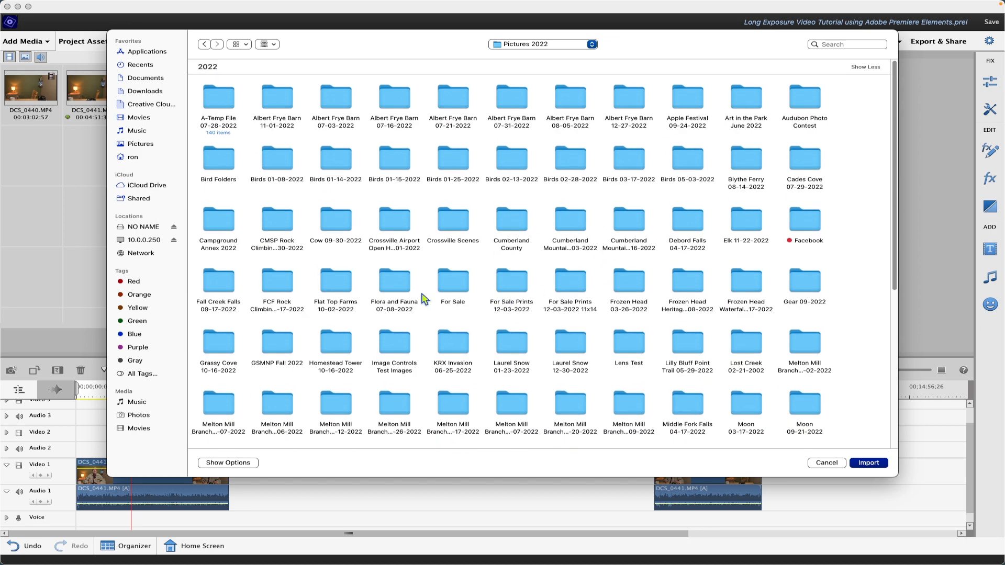
{"action": "left_click", "coordinate": [795, 230]}
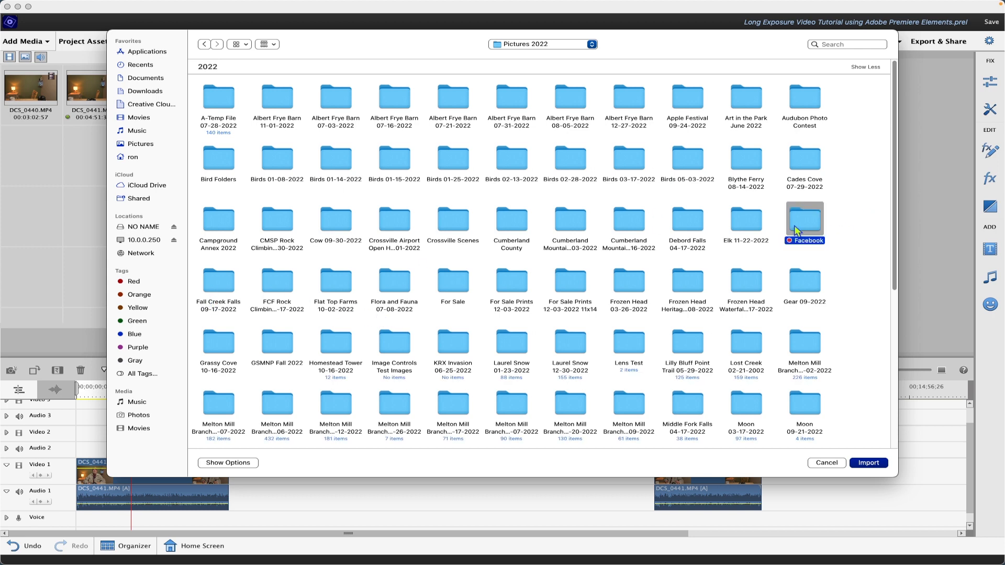
{"action": "key", "text": "super+Down"}
{"action": "left_click", "coordinate": [336, 99]}
{"action": "key", "text": "super+Down"}
{"action": "left_click_drag", "start_coordinate": [200, 82], "coordinate": [545, 129]}
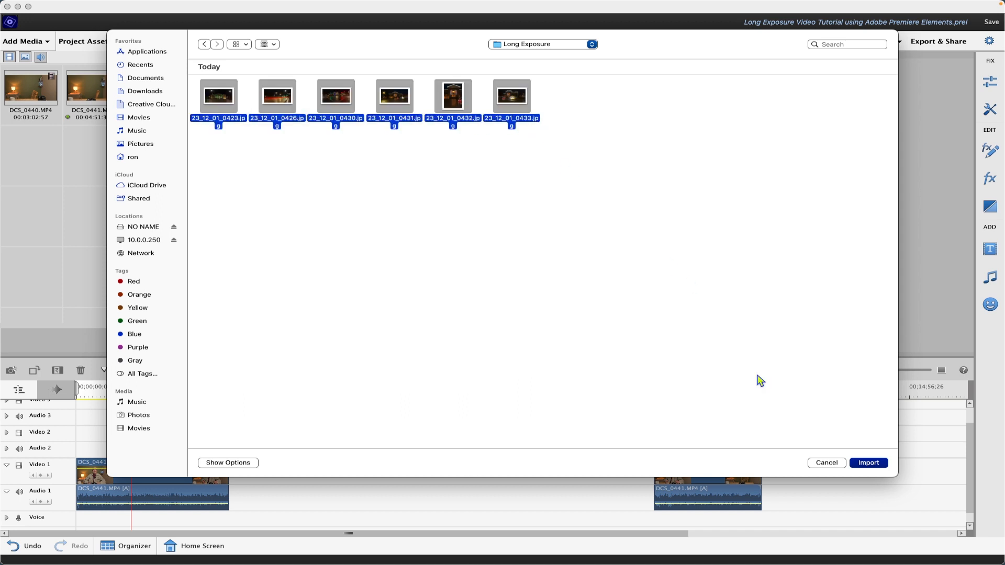
{"action": "left_click", "coordinate": [870, 465]}
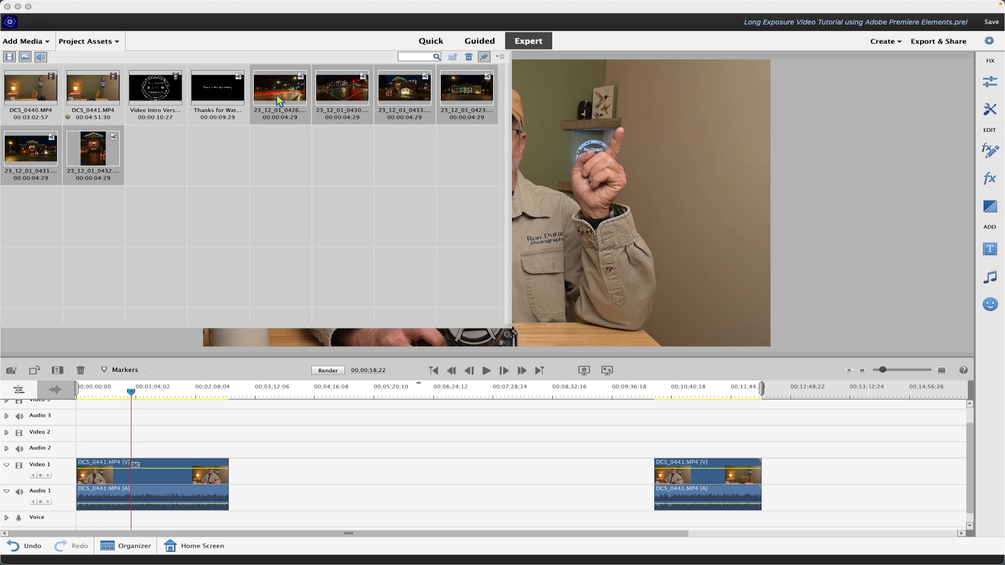
Place the six imported photos on Video 1 right after the opening clip and move the second talking clip up against the last photo
{"action": "left_click_drag", "start_coordinate": [276, 95], "coordinate": [250, 475]}
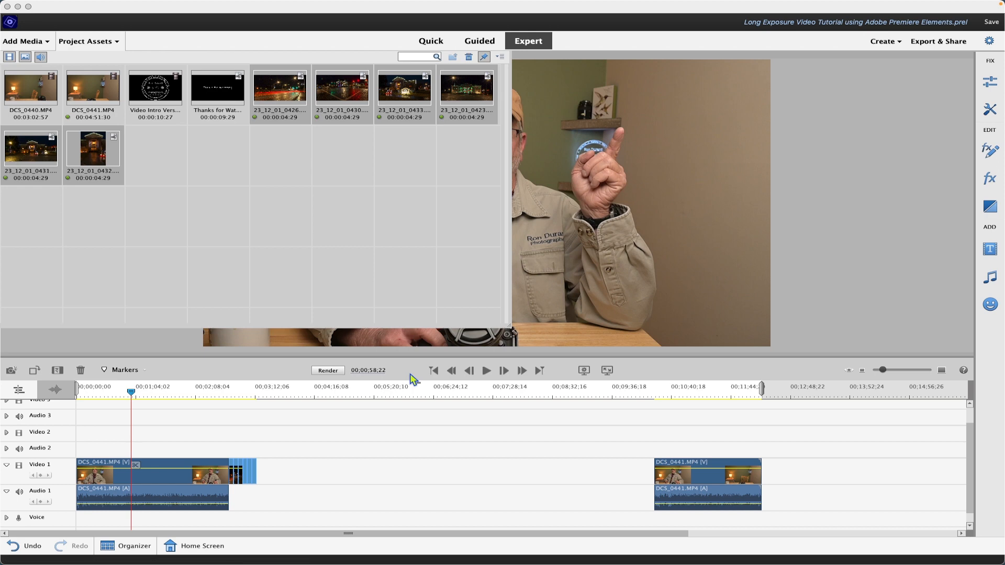
{"action": "left_click", "coordinate": [118, 44]}
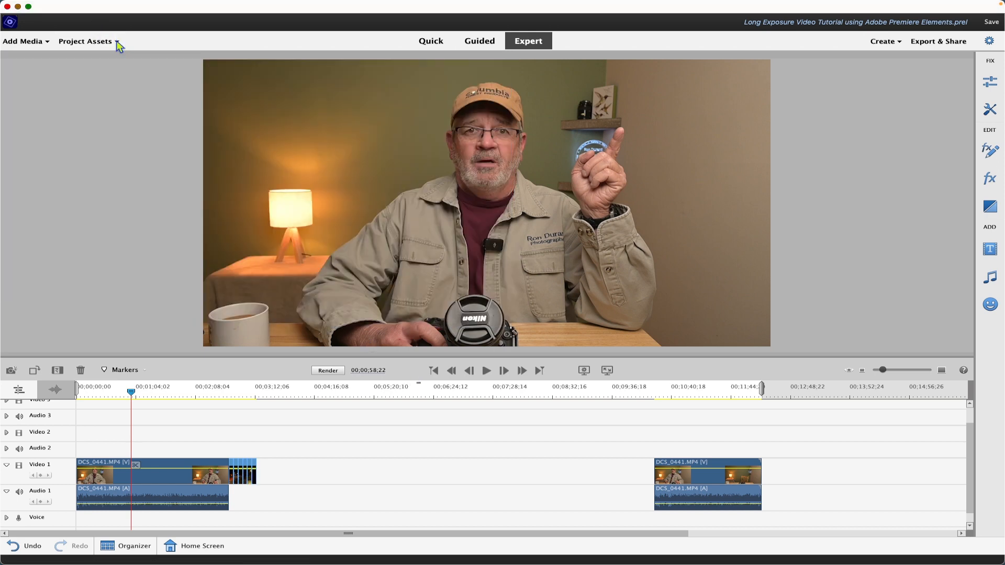
{"action": "left_click", "coordinate": [697, 480]}
{"action": "left_click_drag", "start_coordinate": [667, 482], "coordinate": [301, 499]}
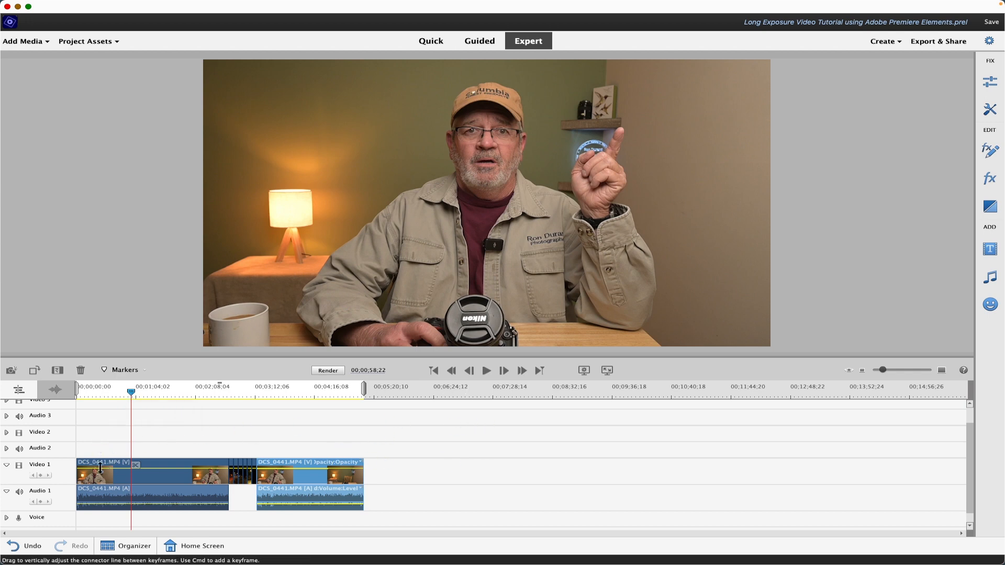
Insert the Video Intro clip at the start of the timeline and the Thanks for Watching title after the last talking clip
{"action": "left_click", "coordinate": [88, 43]}
{"action": "left_click", "coordinate": [166, 99]}
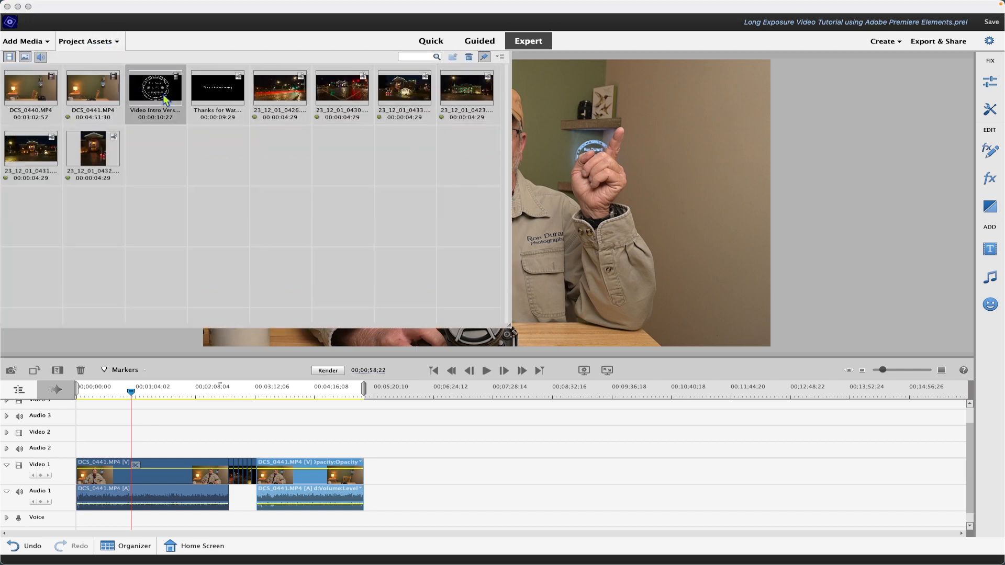
{"action": "mouse_move", "coordinate": [155, 93]}
{"action": "left_mouse_down"}
{"action": "mouse_move", "coordinate": [125, 445]}
{"action": "mouse_move", "coordinate": [103, 479]}
{"action": "mouse_move", "coordinate": [78, 479]}
{"action": "left_mouse_up"}
{"action": "left_click", "coordinate": [214, 98]}
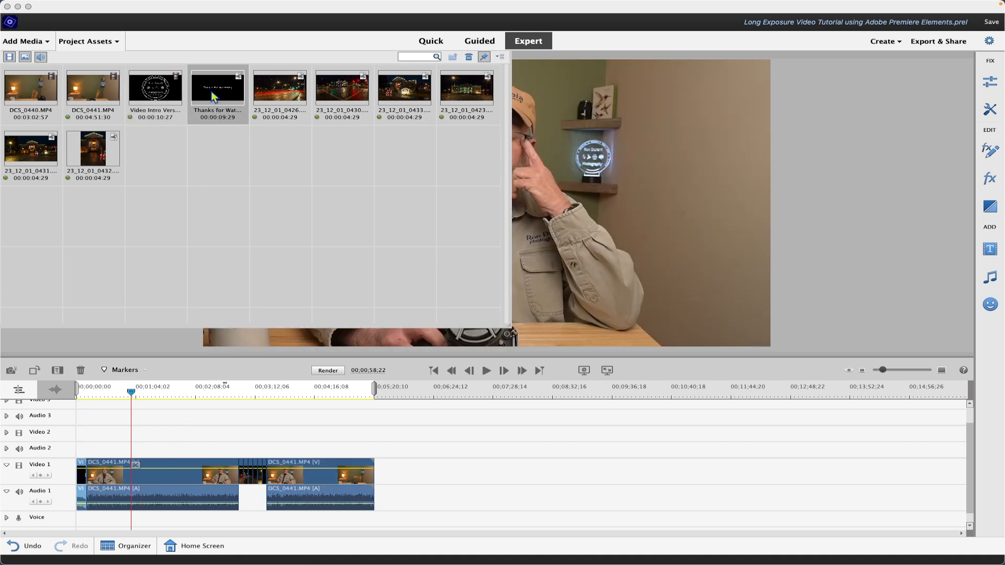
{"action": "mouse_move", "coordinate": [207, 92]}
{"action": "left_mouse_down"}
{"action": "mouse_move", "coordinate": [284, 187]}
{"action": "mouse_move", "coordinate": [384, 443]}
{"action": "mouse_move", "coordinate": [390, 471]}
{"action": "mouse_move", "coordinate": [382, 478]}
{"action": "left_mouse_up"}
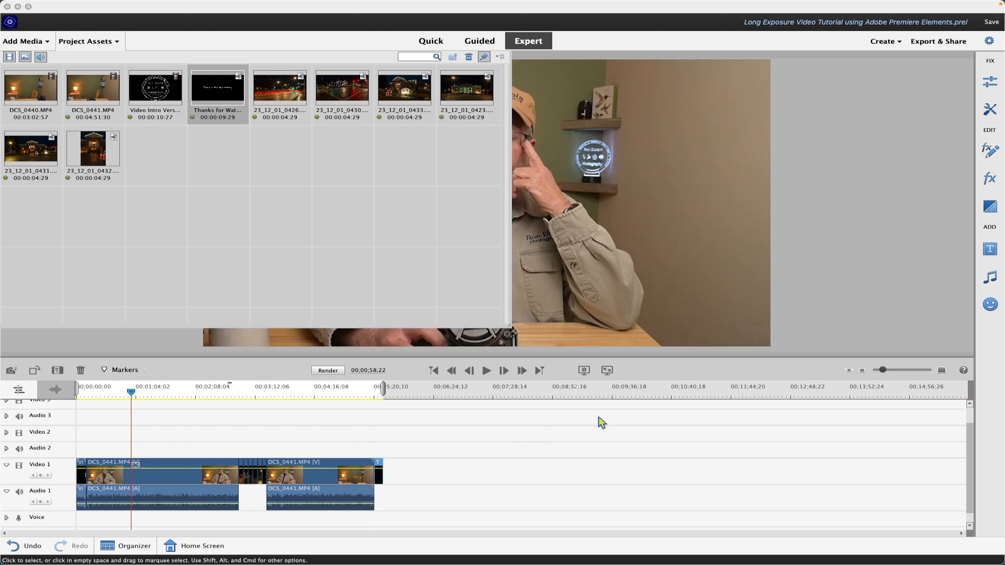
{"action": "left_click", "coordinate": [119, 43]}
Apply a 1-second Cross Dissolve transition to the start of the Video Intro clip
{"action": "left_click_drag", "start_coordinate": [881, 370], "coordinate": [896, 372]}
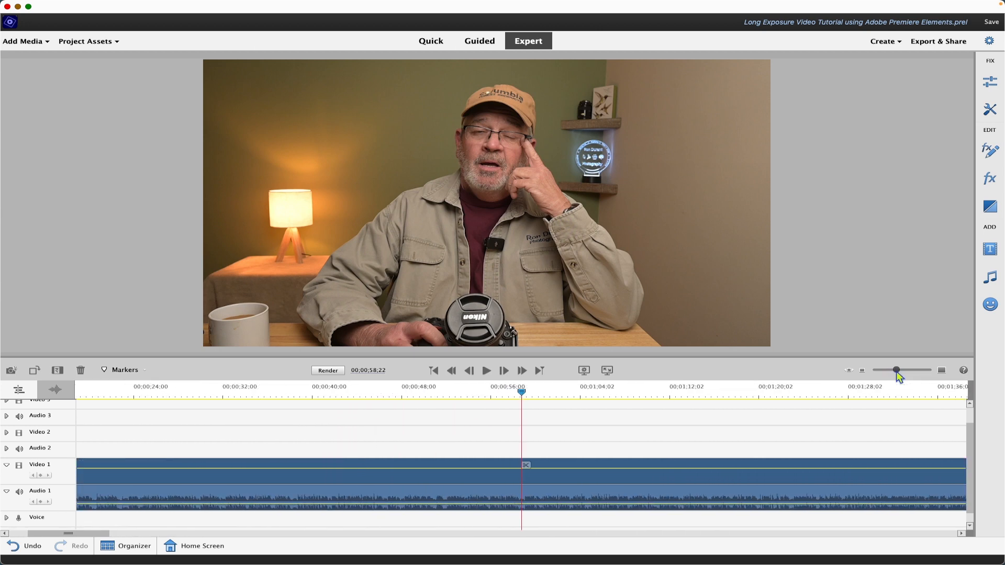
{"action": "left_click", "coordinate": [434, 370]}
{"action": "left_click", "coordinate": [433, 370]}
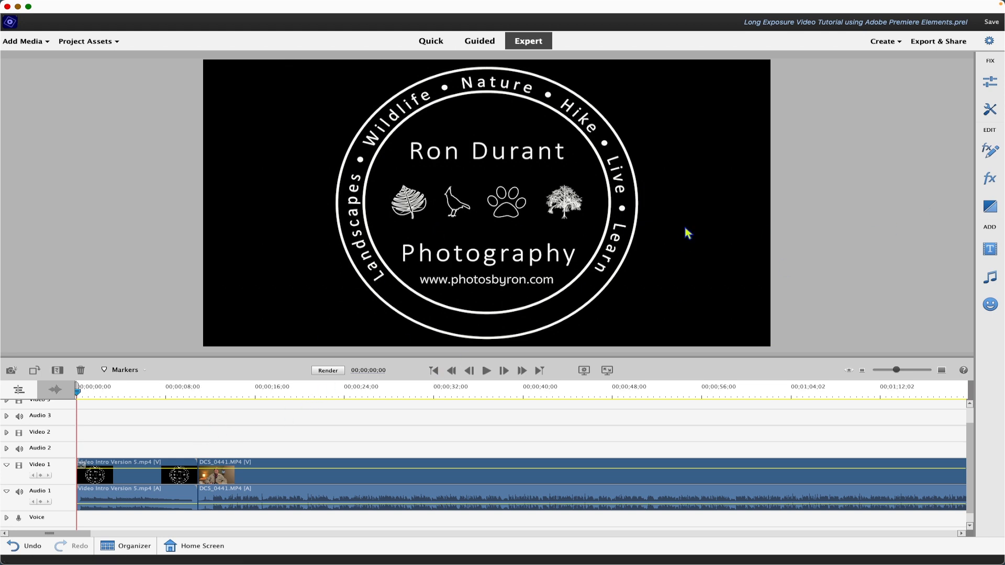
{"action": "left_click", "coordinate": [990, 208]}
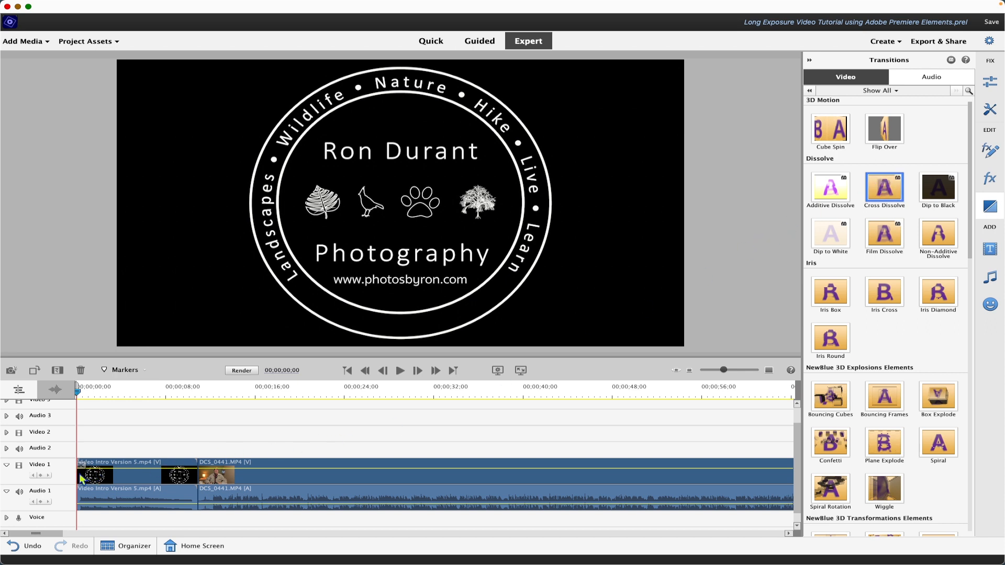
{"action": "left_click_drag", "start_coordinate": [895, 195], "coordinate": [87, 477]}
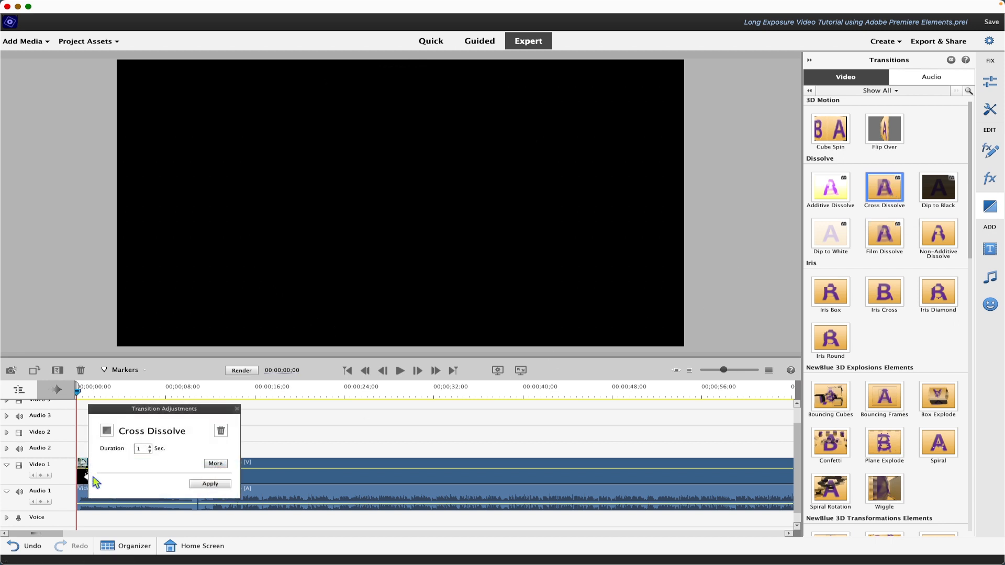
{"action": "left_click", "coordinate": [212, 462]}
{"action": "left_click", "coordinate": [116, 450]}
{"action": "left_click", "coordinate": [218, 484]}
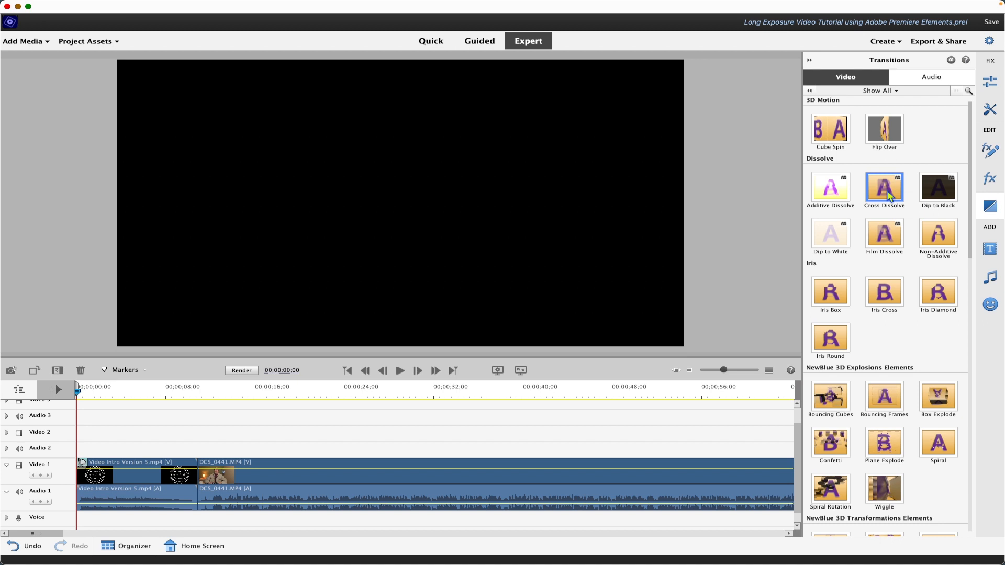
Apply a 1-second Cross Dissolve, aligned between clips, where the Video Intro meets the opening talking clip
{"action": "mouse_move", "coordinate": [888, 192]}
{"action": "left_mouse_down"}
{"action": "mouse_move", "coordinate": [305, 391]}
{"action": "mouse_move", "coordinate": [208, 462]}
{"action": "mouse_move", "coordinate": [887, 200]}
{"action": "mouse_move", "coordinate": [208, 467]}
{"action": "left_mouse_up"}
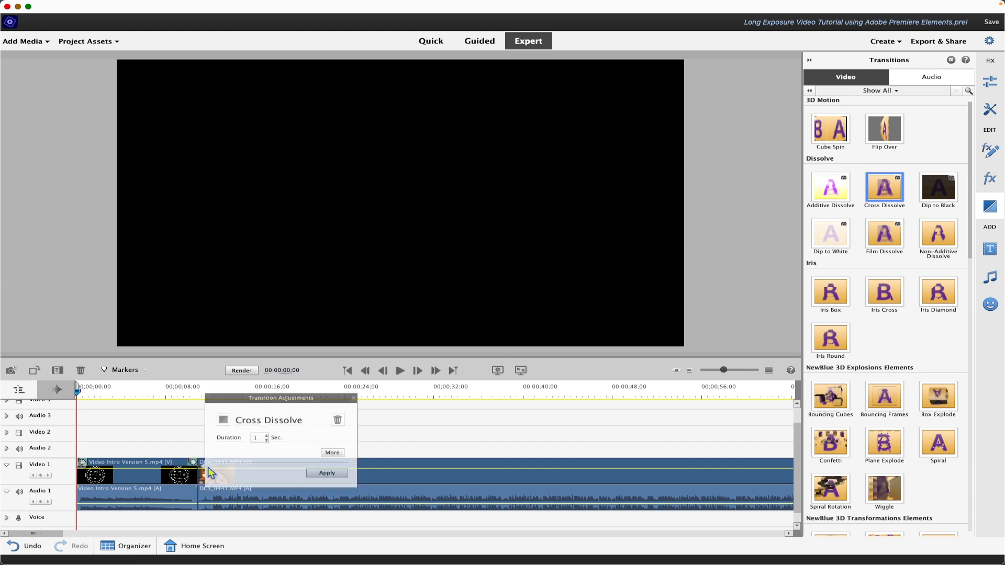
{"action": "left_click", "coordinate": [328, 453]}
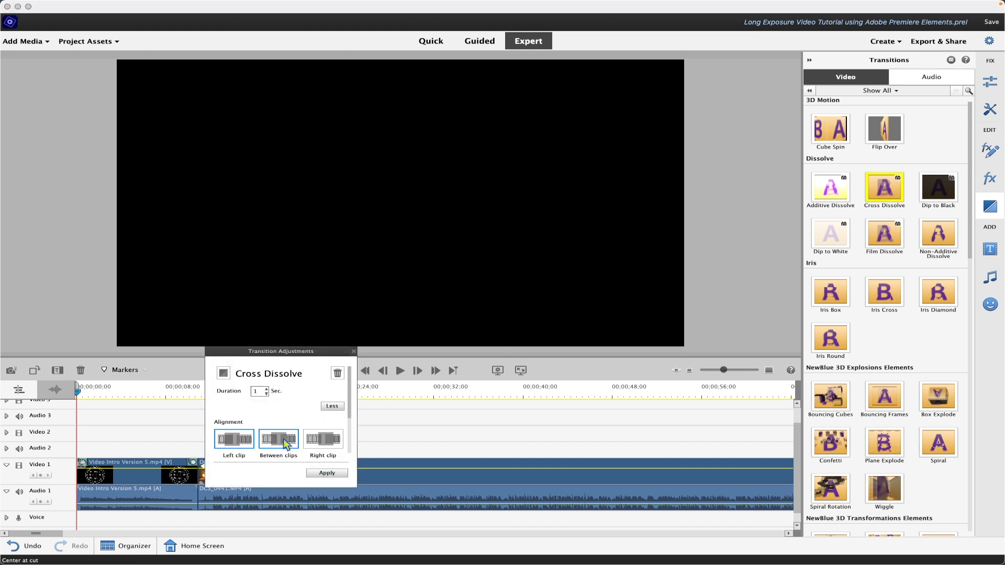
{"action": "left_click", "coordinate": [326, 473]}
Move the playhead to the start of the first photo and import the Camera Shutter MP3 sound effect from the Work Files 2021 folder
{"action": "left_click", "coordinate": [453, 370]}
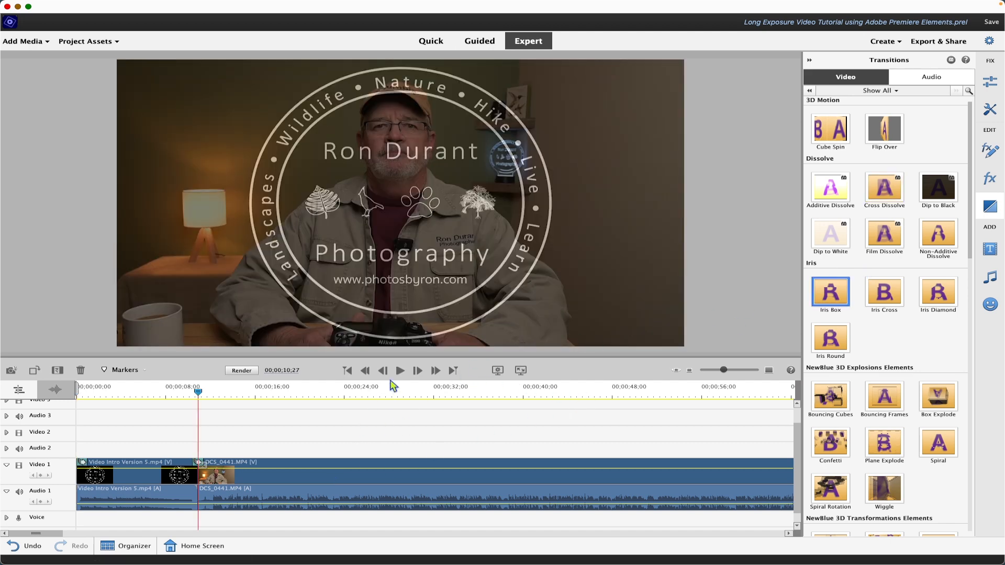
{"action": "left_click", "coordinate": [837, 203]}
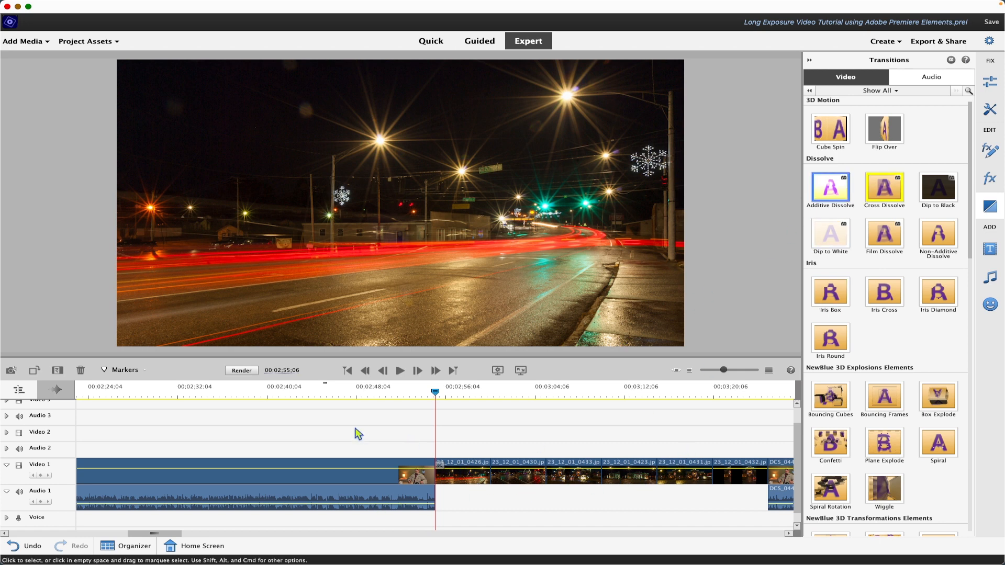
{"action": "left_click", "coordinate": [24, 42]}
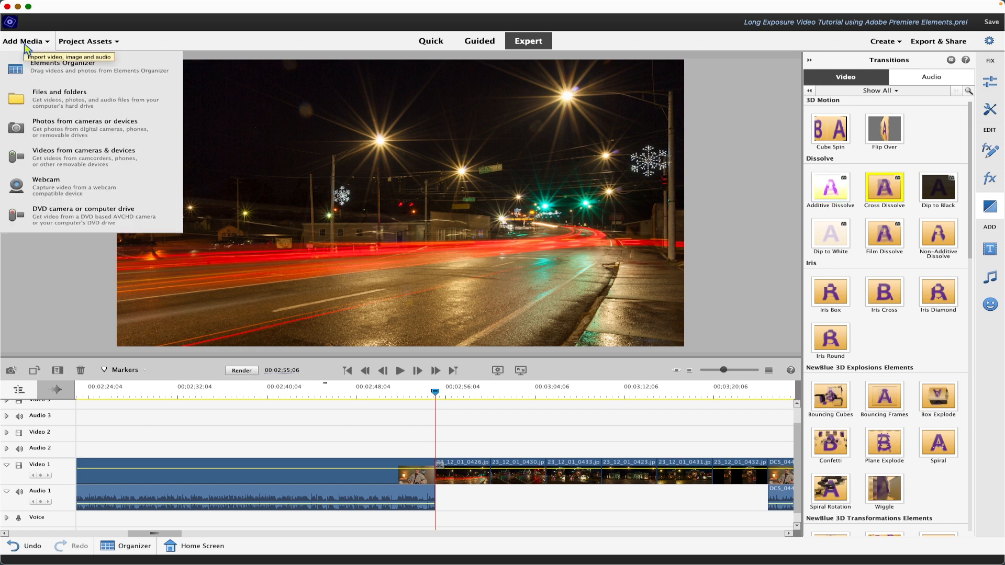
{"action": "left_click", "coordinate": [39, 89]}
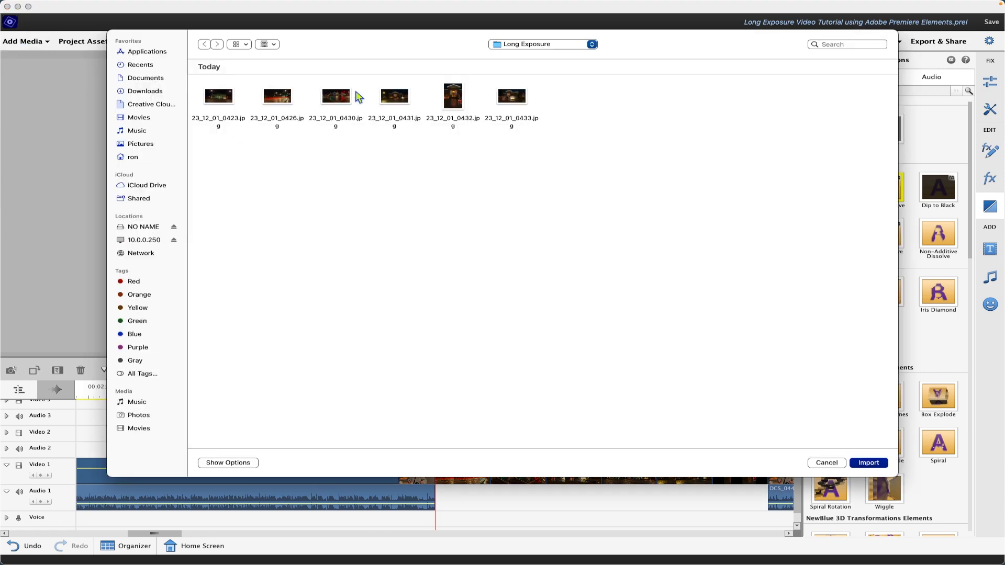
{"action": "left_click", "coordinate": [543, 46]}
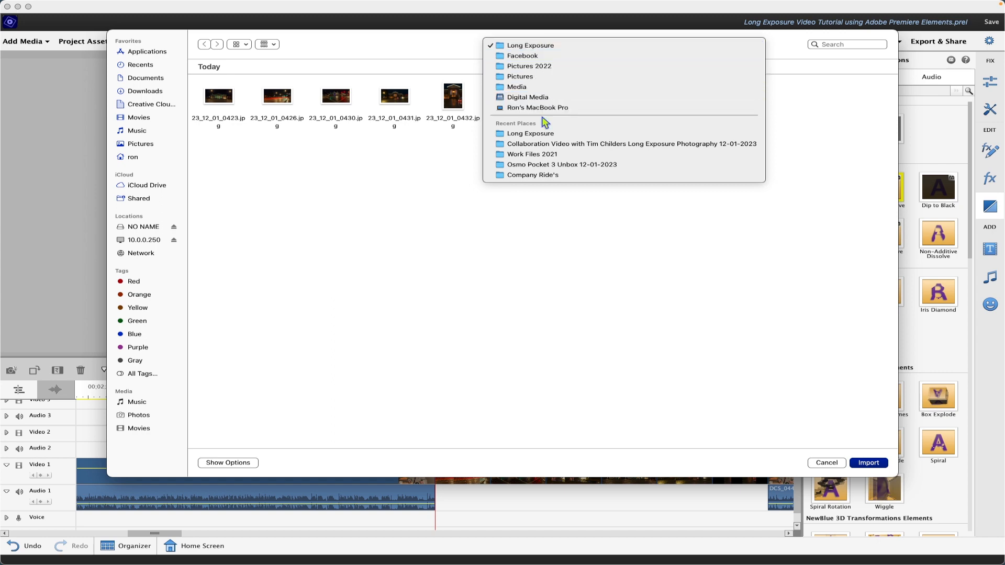
{"action": "left_click", "coordinate": [545, 156]}
{"action": "scroll", "coordinate": [559, 314], "scroll_direction": "down", "scroll_amount": 5}
{"action": "scroll", "coordinate": [559, 315], "scroll_direction": "down", "scroll_amount": 10}
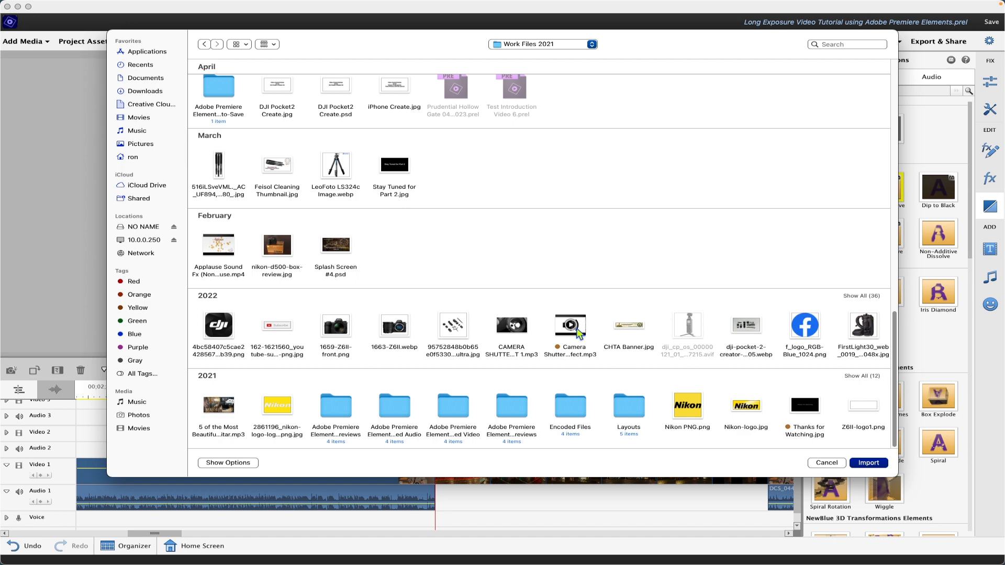
{"action": "left_click", "coordinate": [578, 335]}
{"action": "left_click", "coordinate": [868, 463]}
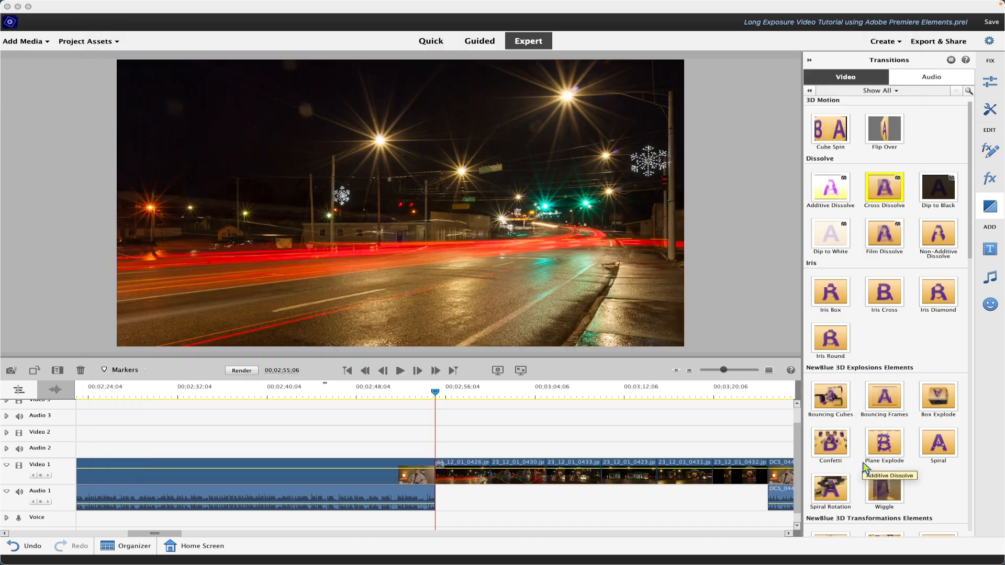
Place the Camera Shutter sound on Audio 1 at the start of each of the six photos
{"action": "left_click", "coordinate": [92, 41]}
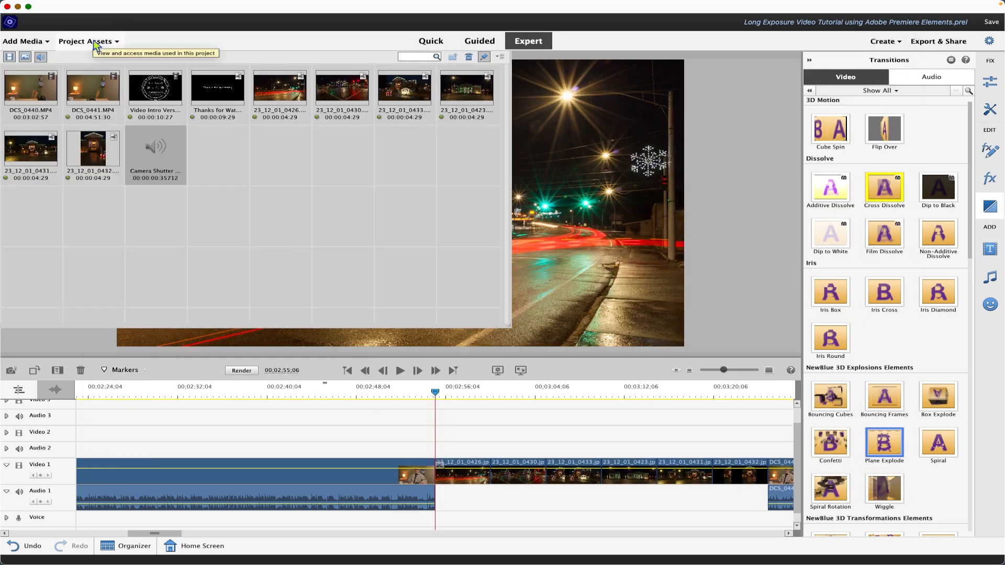
{"action": "left_click", "coordinate": [159, 153]}
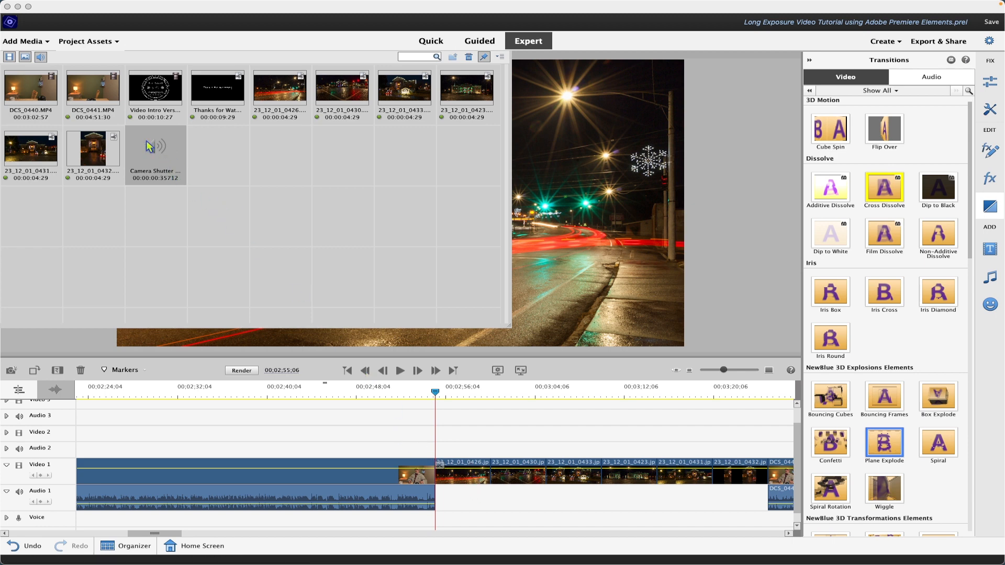
{"action": "left_click_drag", "start_coordinate": [151, 154], "coordinate": [439, 491]}
{"action": "left_click_drag", "start_coordinate": [352, 283], "coordinate": [494, 492]}
{"action": "mouse_move", "coordinate": [156, 158]}
{"action": "left_mouse_down"}
{"action": "mouse_move", "coordinate": [434, 366]}
{"action": "mouse_move", "coordinate": [573, 494]}
{"action": "mouse_move", "coordinate": [550, 495]}
{"action": "mouse_move", "coordinate": [482, 330]}
{"action": "mouse_move", "coordinate": [618, 492]}
{"action": "mouse_move", "coordinate": [602, 494]}
{"action": "left_mouse_up"}
{"action": "left_click_drag", "start_coordinate": [159, 156], "coordinate": [661, 489]}
{"action": "left_click_drag", "start_coordinate": [162, 169], "coordinate": [724, 485]}
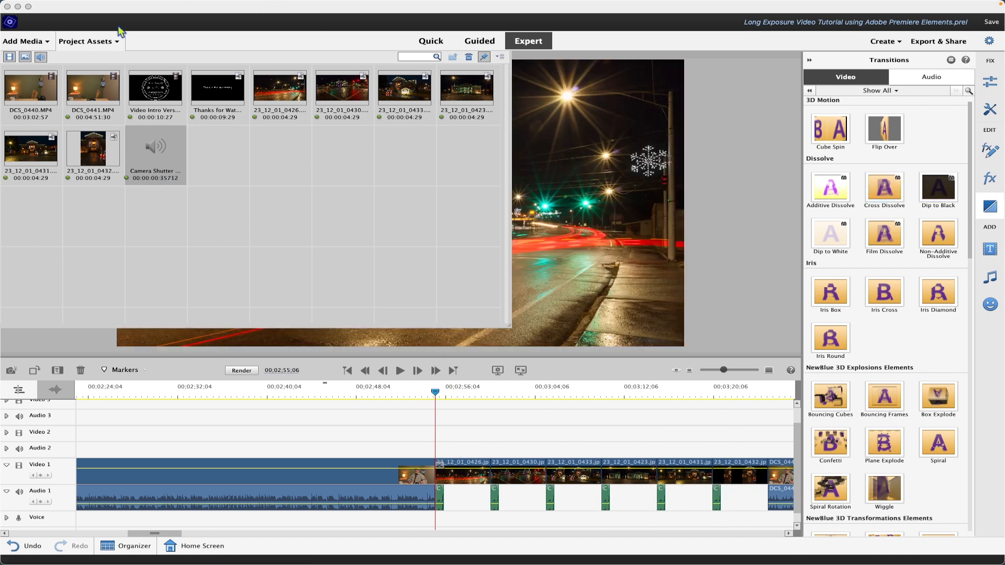
{"action": "left_click", "coordinate": [118, 43]}
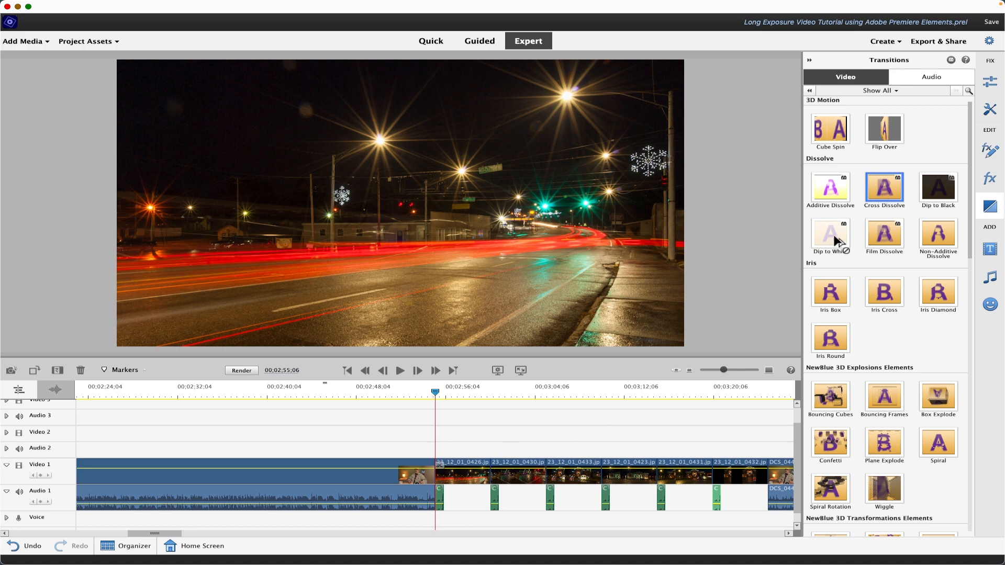
Apply a 1-second Cross Dissolve where the opening talking clip meets the first photo
{"action": "left_click_drag", "start_coordinate": [884, 203], "coordinate": [439, 478]}
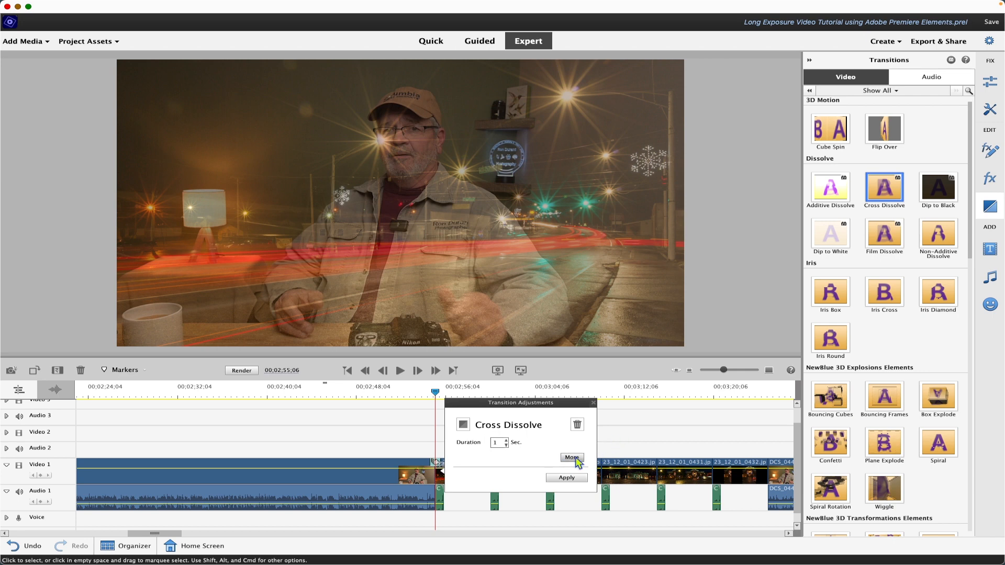
{"action": "left_click", "coordinate": [573, 458]}
{"action": "left_click", "coordinate": [581, 480]}
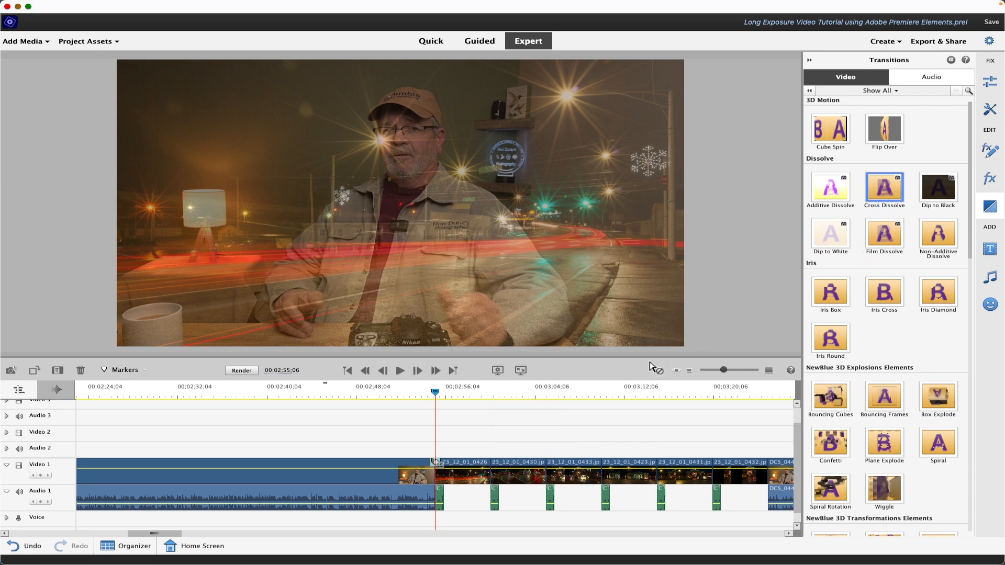
Apply 1-second Cross Dissolves at the first three cuts between the photos, from 23_12_01_0426 through 23_12_01_0423
{"action": "left_click_drag", "start_coordinate": [653, 366], "coordinate": [493, 475]}
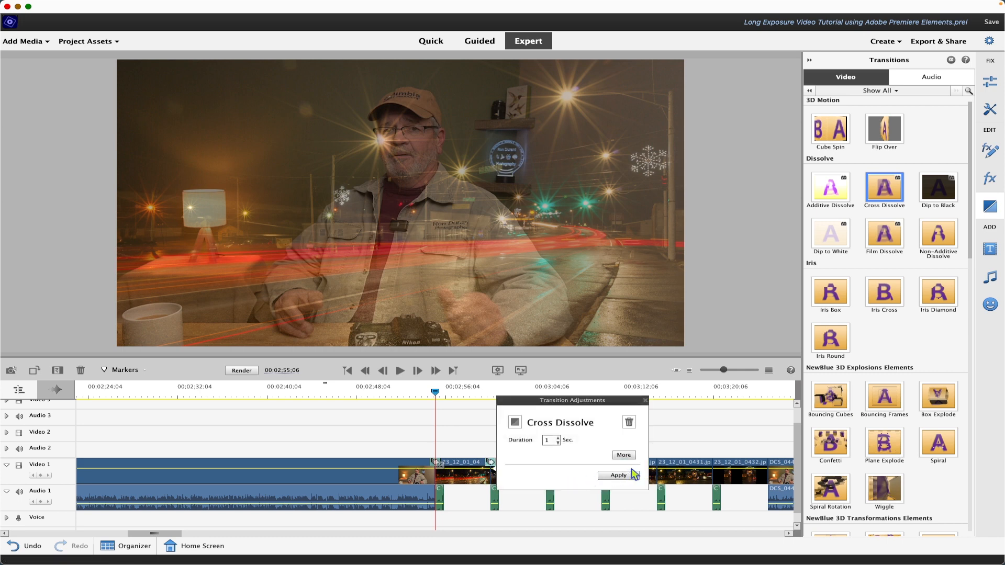
{"action": "left_click", "coordinate": [618, 475]}
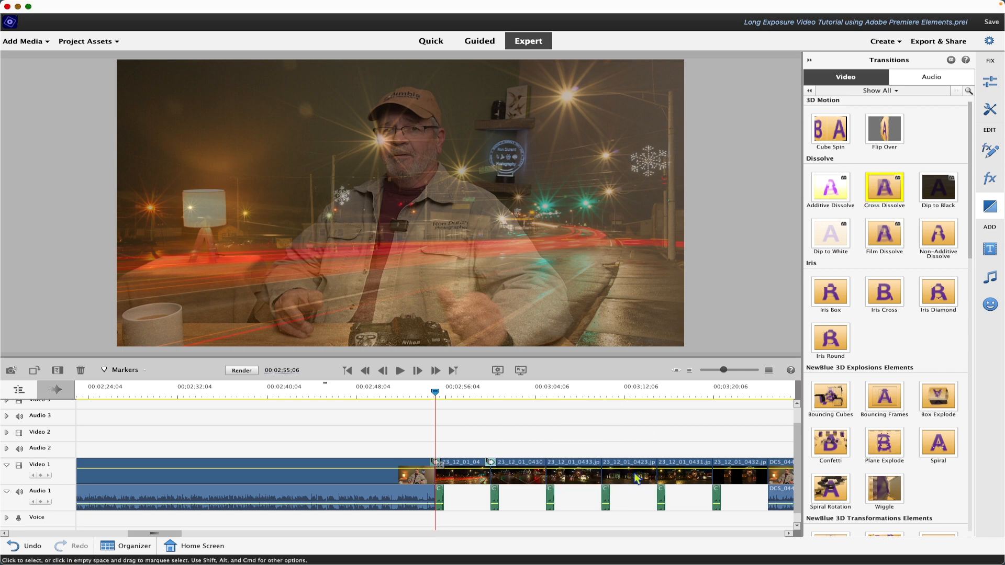
{"action": "left_click_drag", "start_coordinate": [885, 188], "coordinate": [550, 471]}
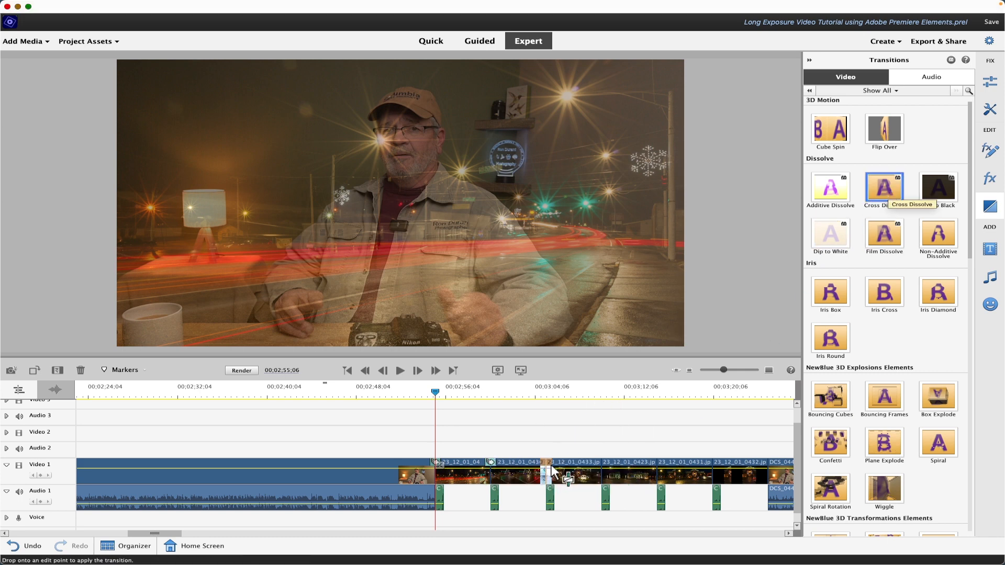
{"action": "left_click", "coordinate": [679, 475]}
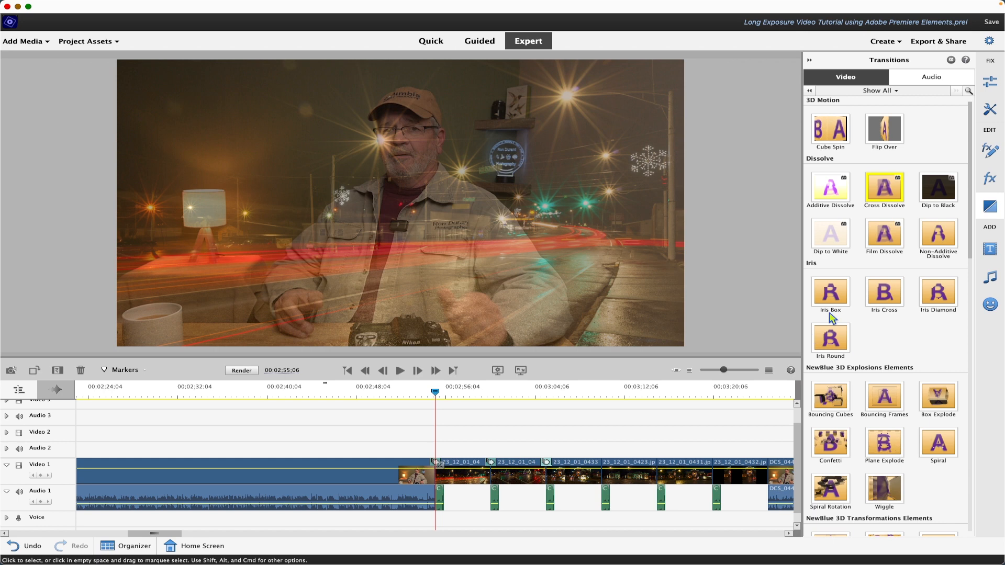
{"action": "left_click_drag", "start_coordinate": [879, 191], "coordinate": [600, 467]}
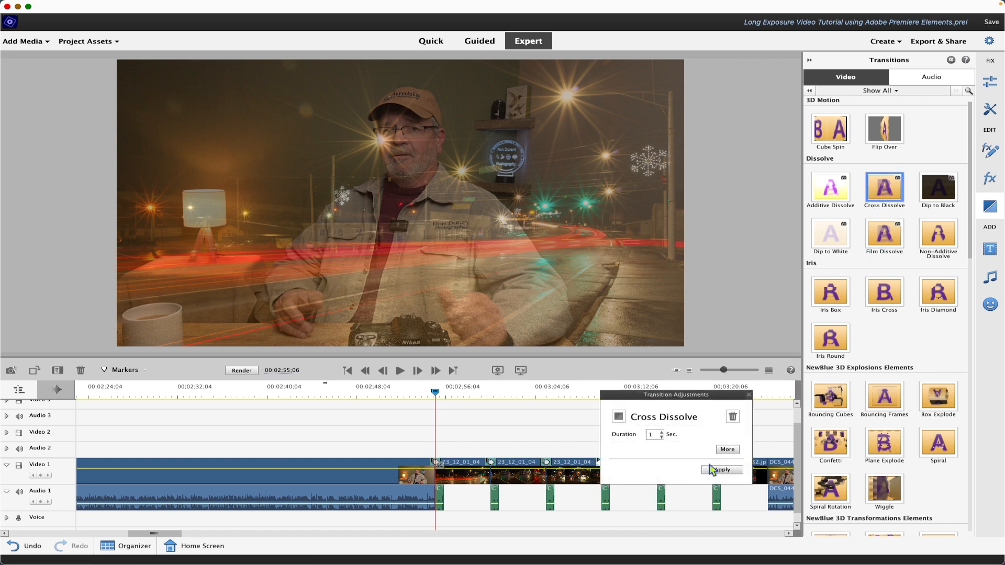
{"action": "left_click", "coordinate": [721, 470]}
Apply 1-second Cross Dissolves at the last two cuts between photos and where the last photo meets the second talking clip
{"action": "left_click_drag", "start_coordinate": [885, 188], "coordinate": [658, 468]}
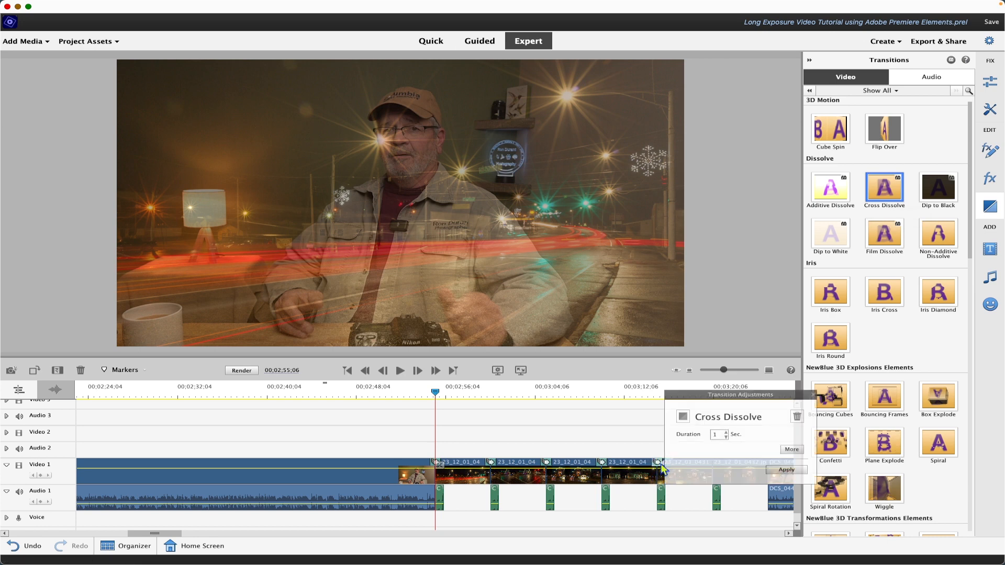
{"action": "left_click", "coordinate": [777, 476]}
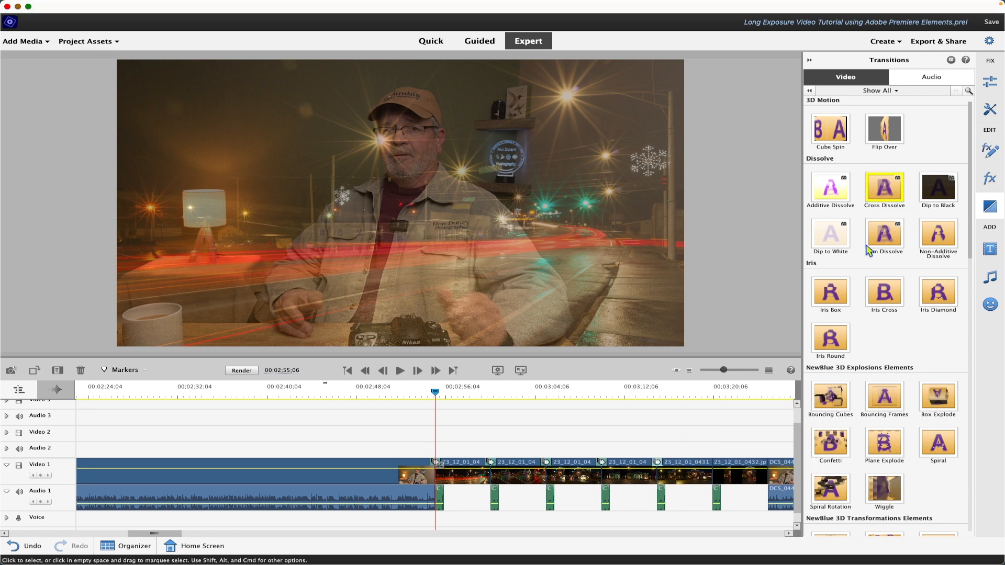
{"action": "left_click_drag", "start_coordinate": [885, 188], "coordinate": [717, 474]}
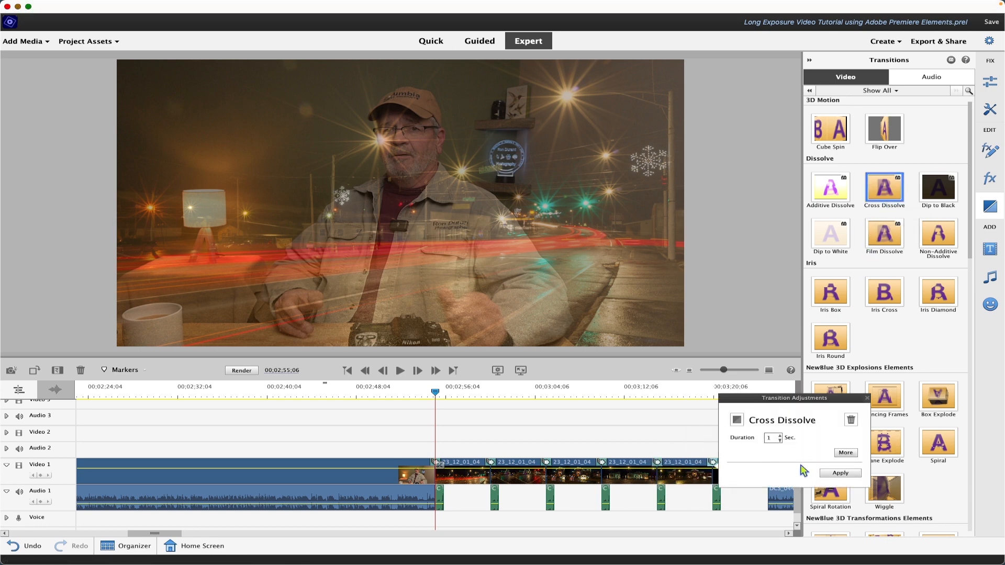
{"action": "left_click", "coordinate": [841, 476]}
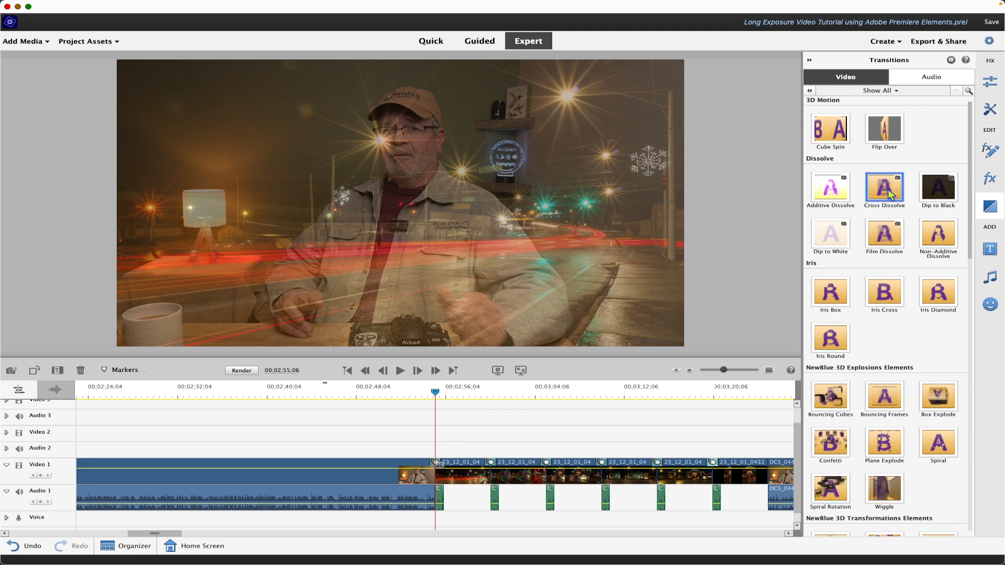
{"action": "left_click_drag", "start_coordinate": [888, 194], "coordinate": [769, 471]}
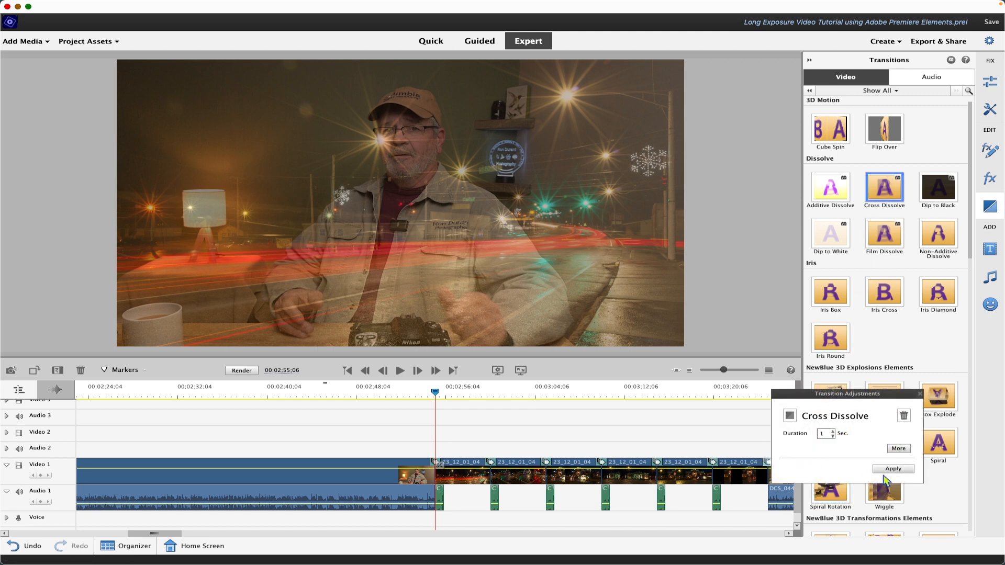
{"action": "left_click", "coordinate": [890, 469]}
Apply a 1-second Cross Dissolve, aligned between clips, where the second talking clip meets the Thanks for Watching title
{"action": "left_click", "coordinate": [448, 372]}
{"action": "left_click", "coordinate": [449, 373]}
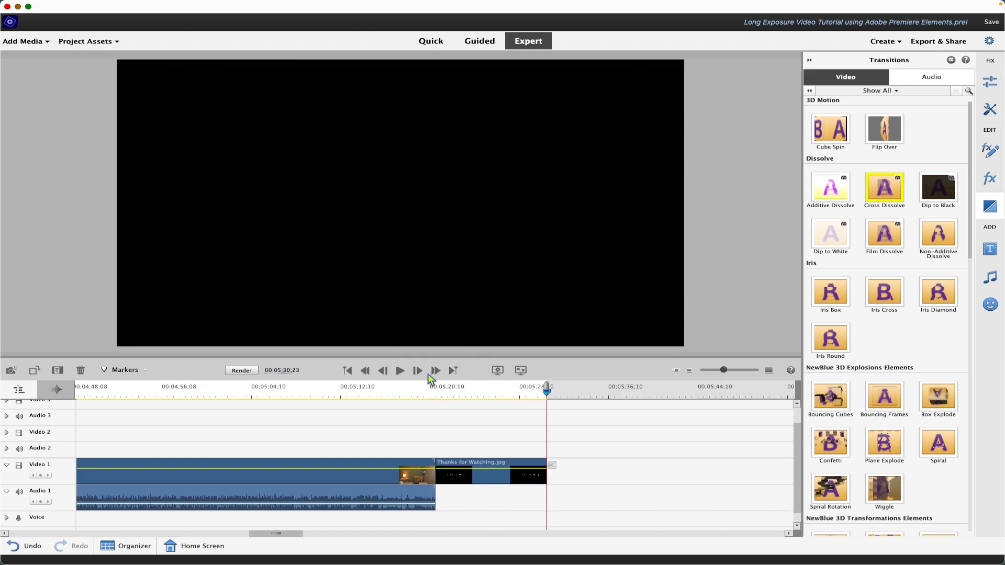
{"action": "left_click", "coordinate": [349, 371]}
{"action": "left_click_drag", "start_coordinate": [884, 192], "coordinate": [438, 462]}
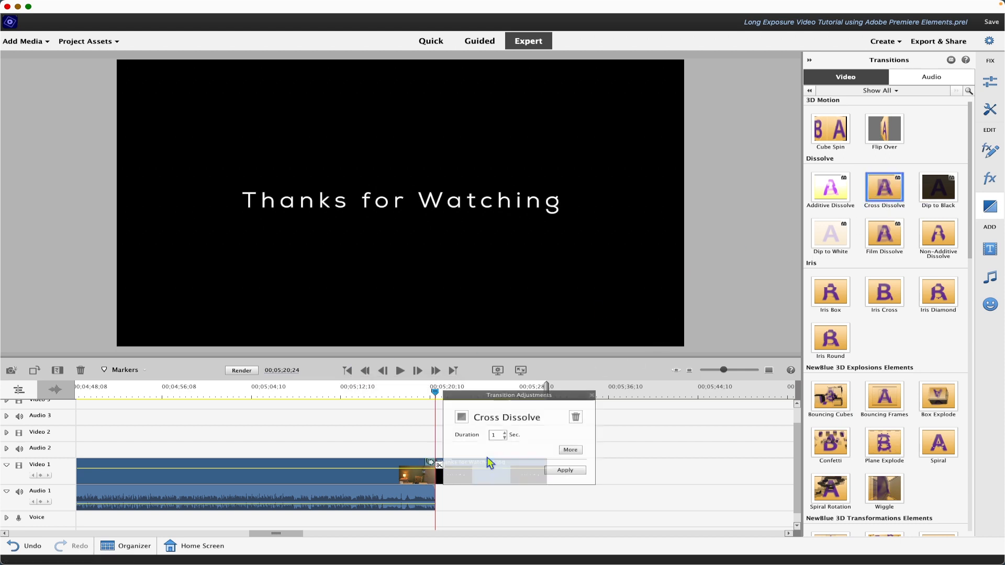
{"action": "left_click", "coordinate": [565, 450]}
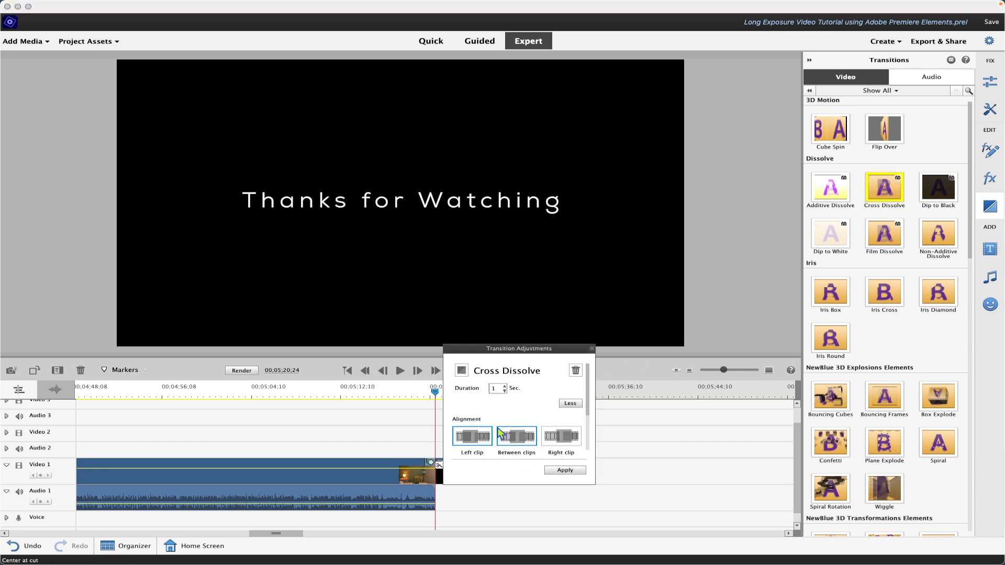
{"action": "left_click", "coordinate": [506, 436]}
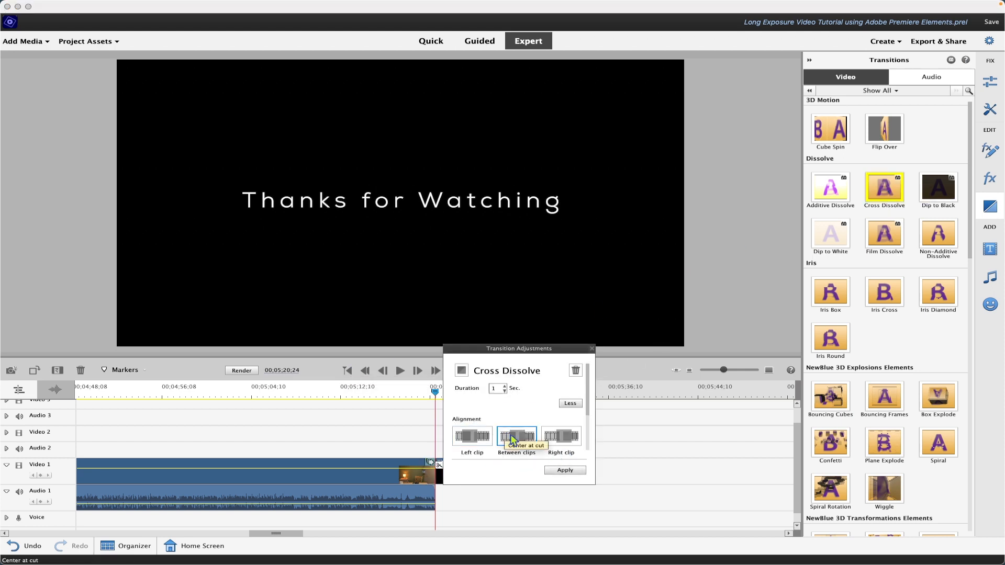
{"action": "left_click", "coordinate": [564, 470]}
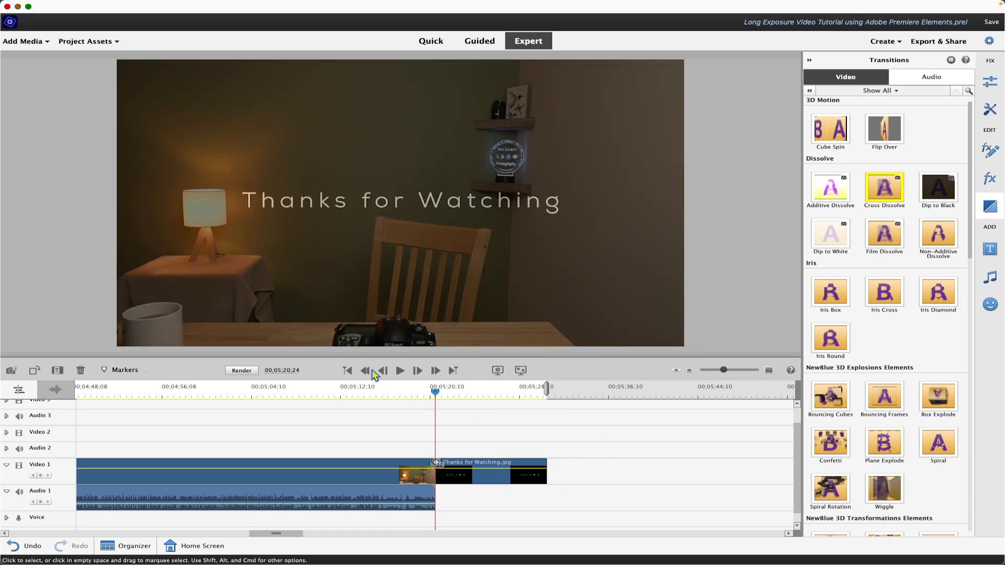
Play the video from the start at raised volume to review the intro and its transition, and show the whole timeline
{"action": "left_click", "coordinate": [353, 373]}
{"action": "left_click", "coordinate": [354, 374]}
{"action": "left_click", "coordinate": [353, 374]}
{"action": "left_click", "coordinate": [353, 374]}
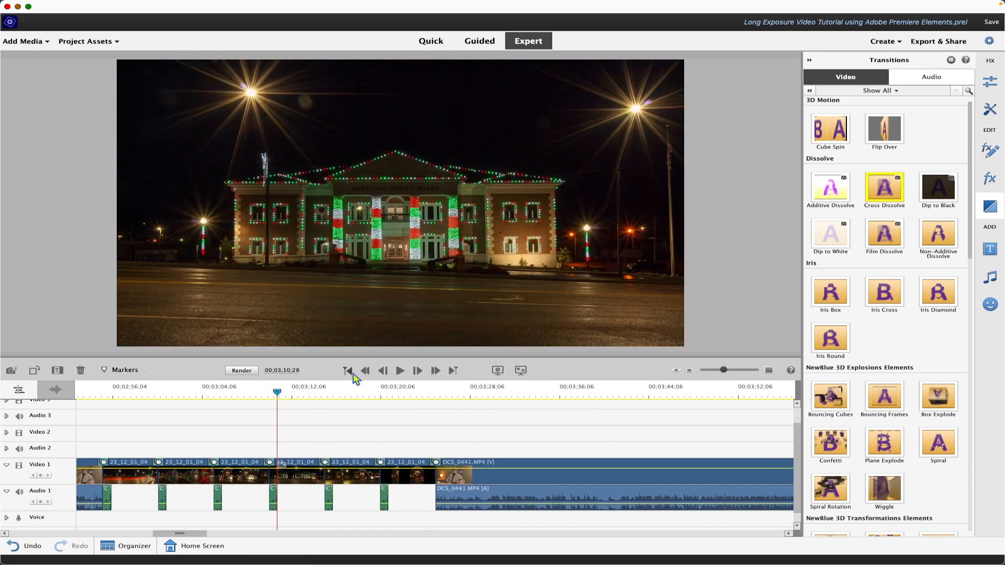
{"action": "left_click", "coordinate": [353, 374]}
{"action": "left_click", "coordinate": [354, 374]}
{"action": "left_click", "coordinate": [353, 374]}
{"action": "left_click", "coordinate": [353, 373]}
{"action": "left_click", "coordinate": [353, 372]}
{"action": "left_click", "coordinate": [352, 372]}
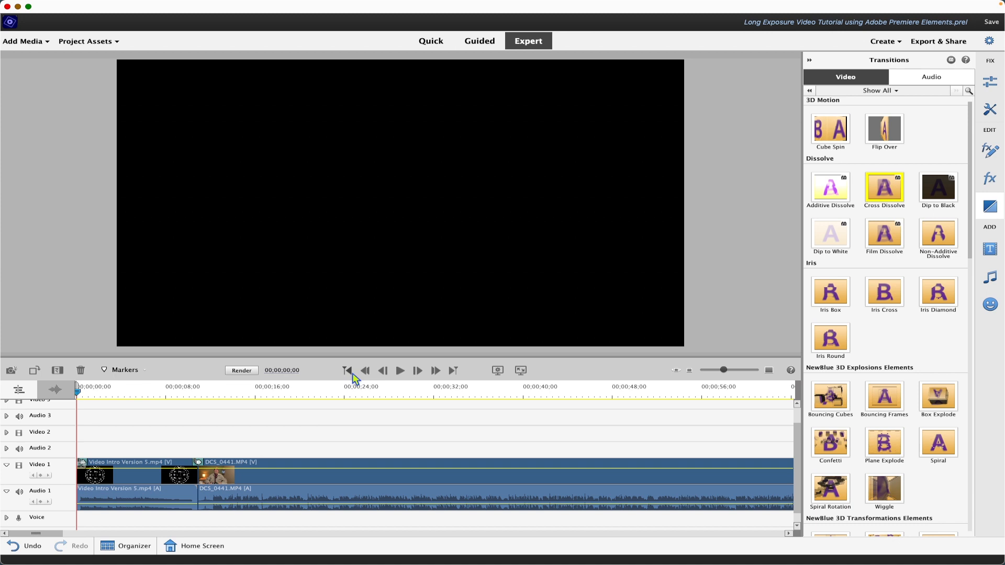
{"action": "key", "text": "XF86AudioRaiseVolume"}
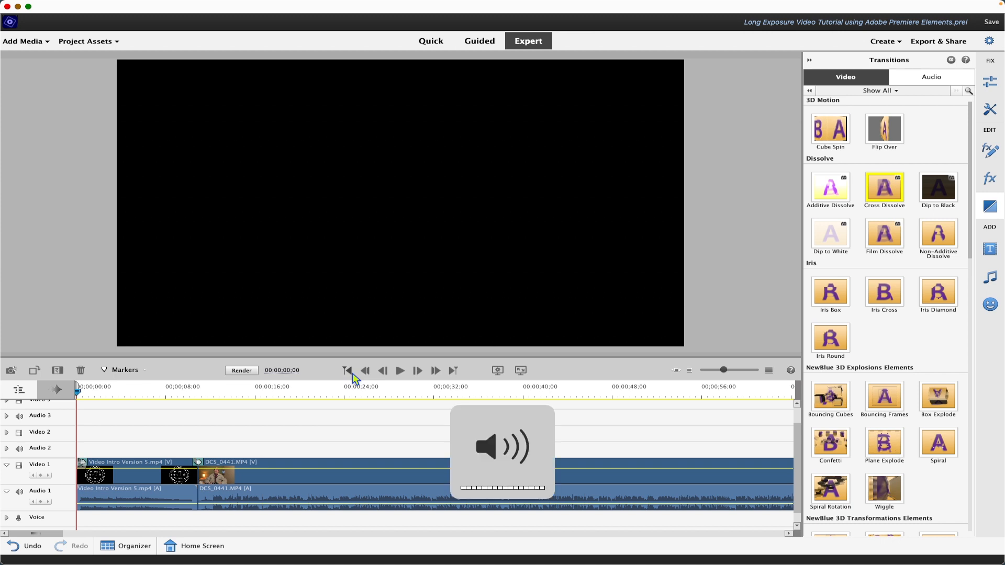
{"action": "left_click", "coordinate": [399, 369]}
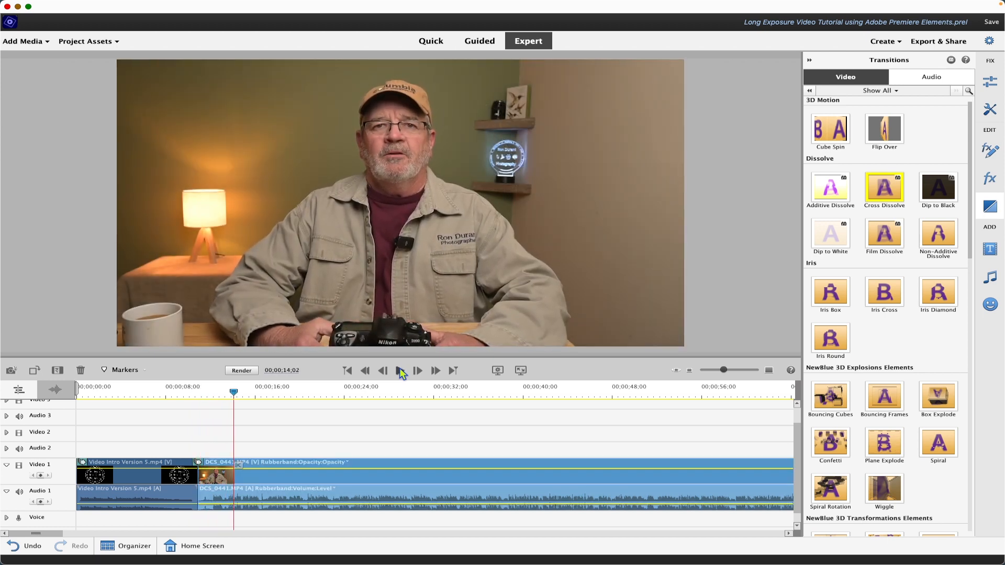
{"action": "key", "text": "XF86AudioRaiseVolume"}
{"action": "key", "text": "XF86AudioRaiseVolume"}
{"action": "left_click_drag", "start_coordinate": [722, 369], "coordinate": [714, 371]}
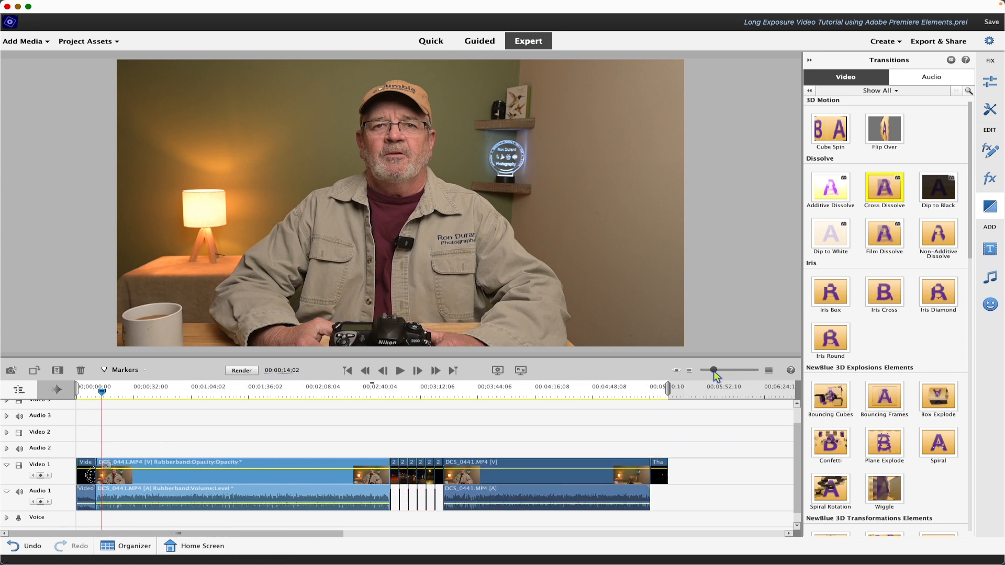